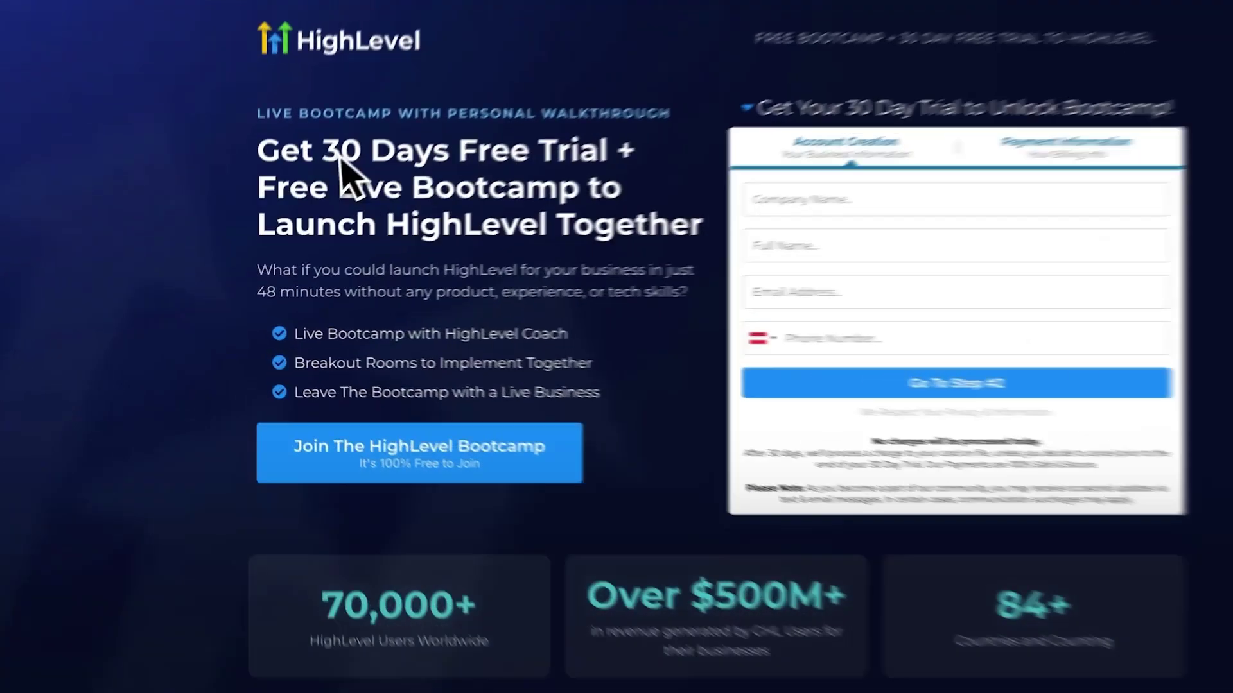
drag(256, 152, 594, 155)
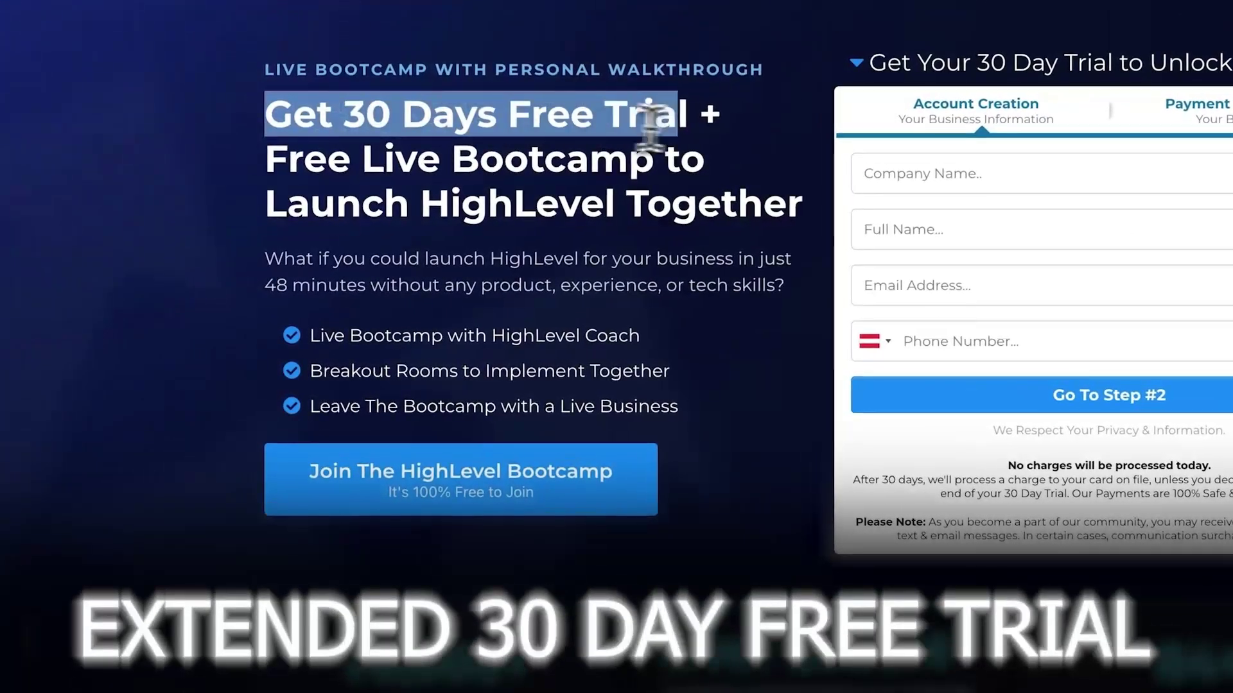
drag(651, 125, 702, 124)
click(702, 124)
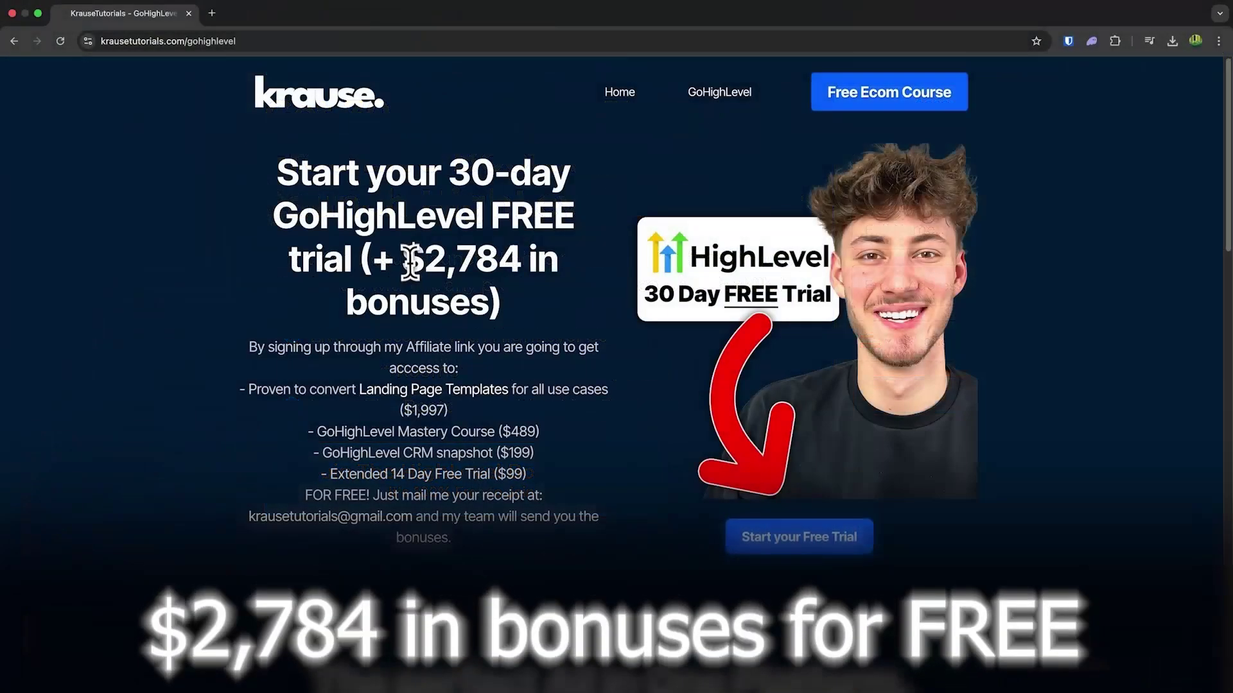
drag(403, 264, 490, 295)
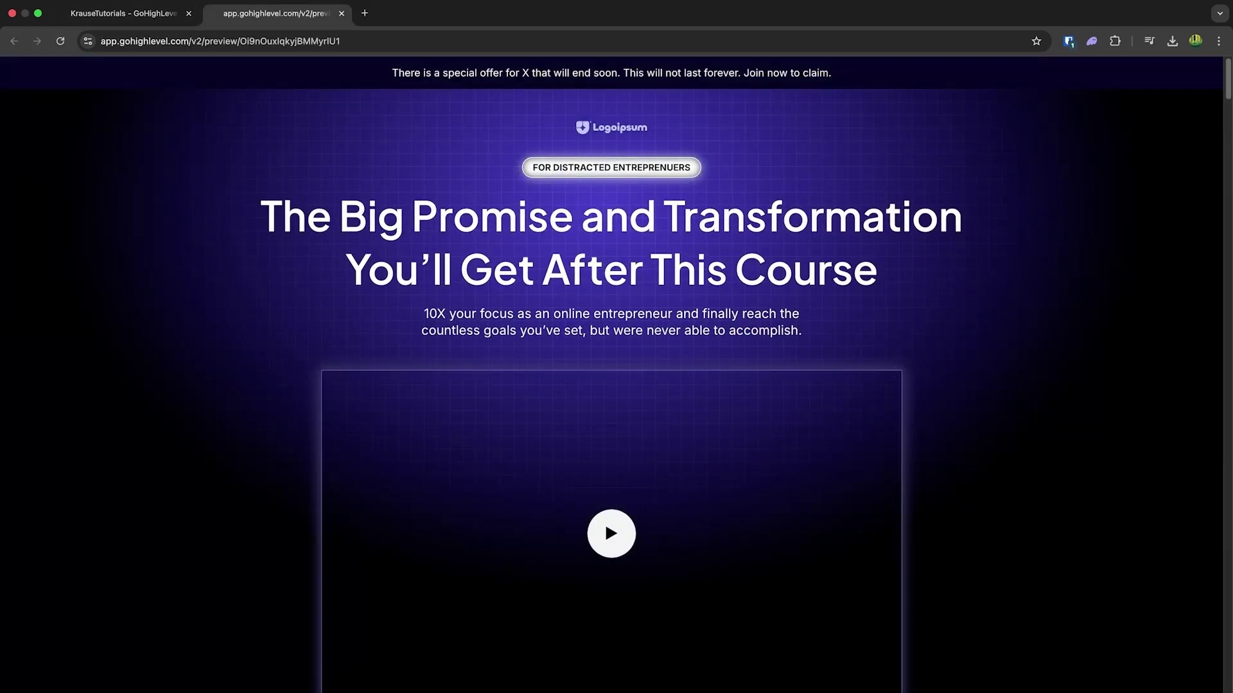
scroll(612, 373, down, 7)
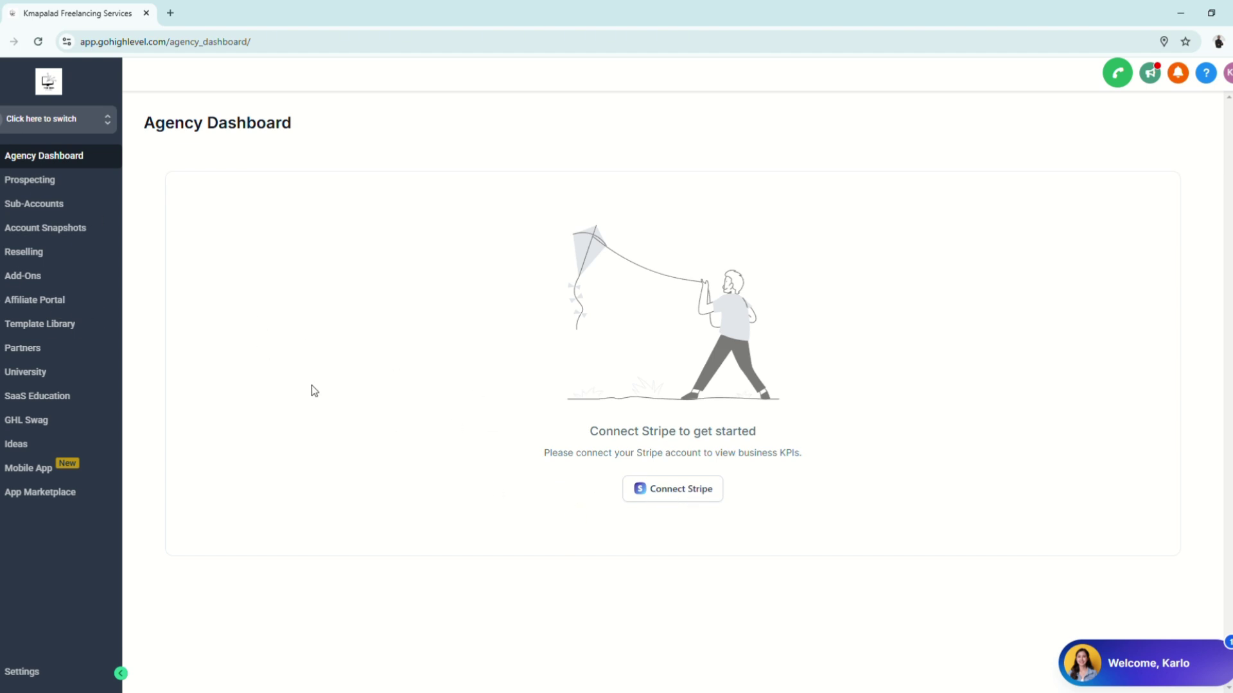
Switch to the Kmapalad Freelancing Services sub-account and open the Client Portal dashboard under Sites
click(74, 119)
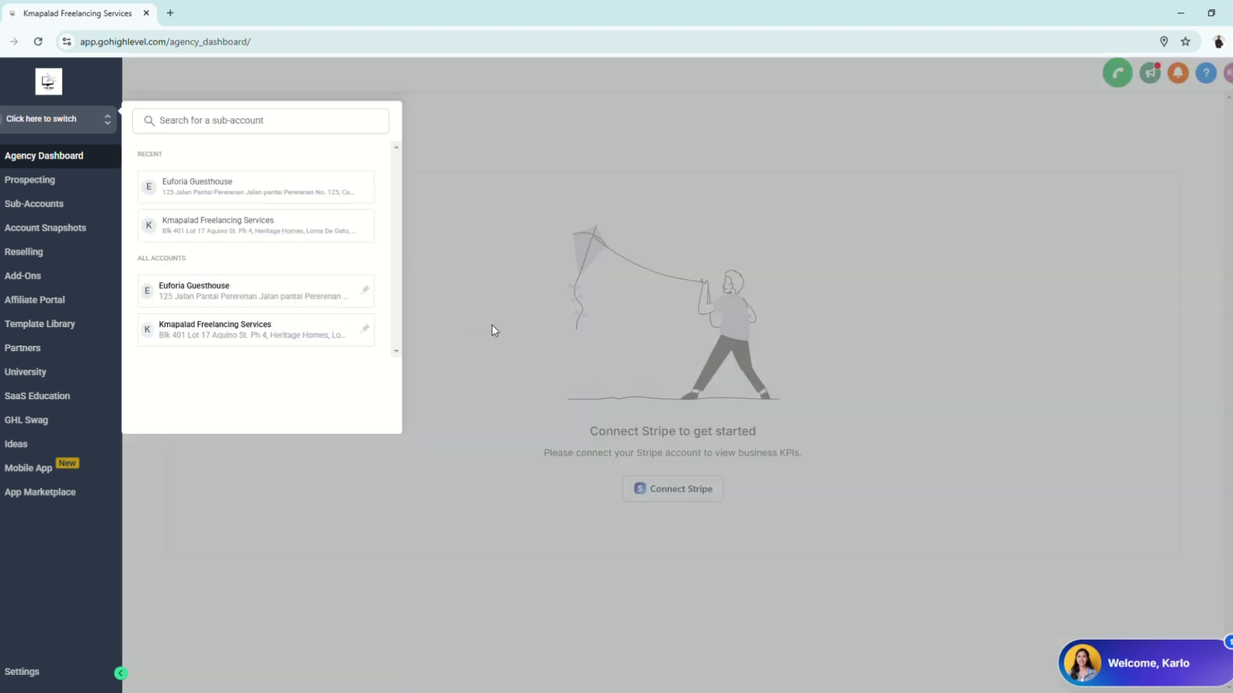
click(292, 334)
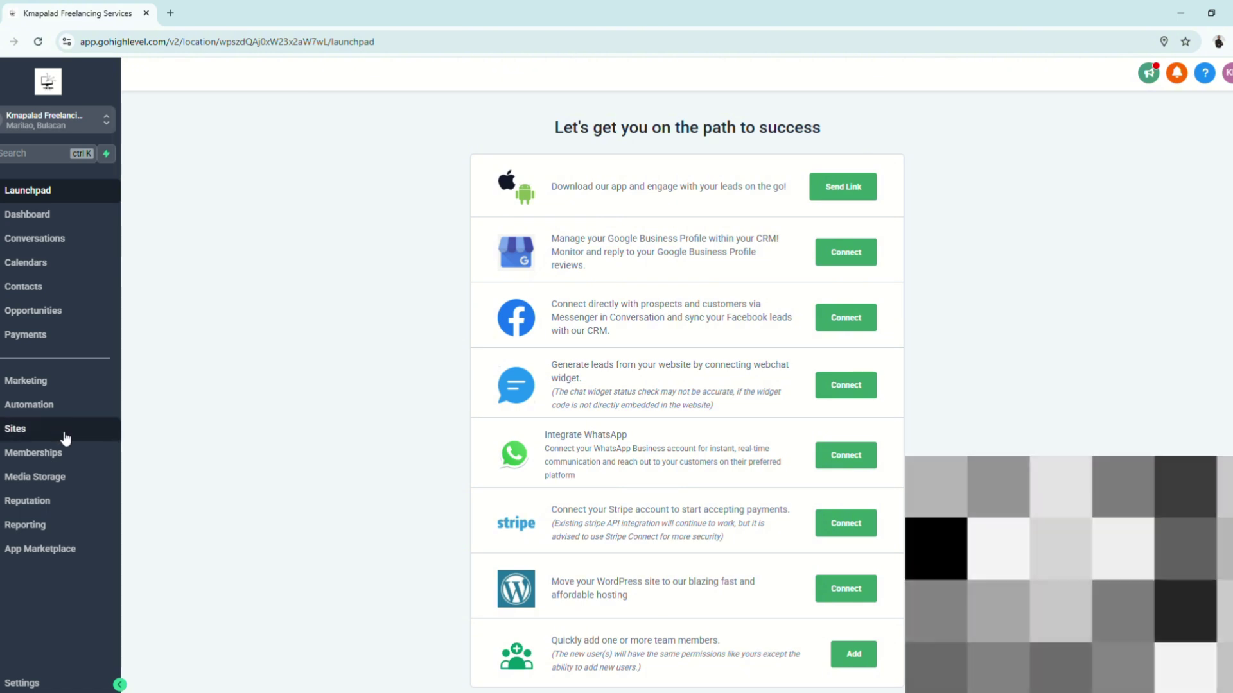
click(86, 427)
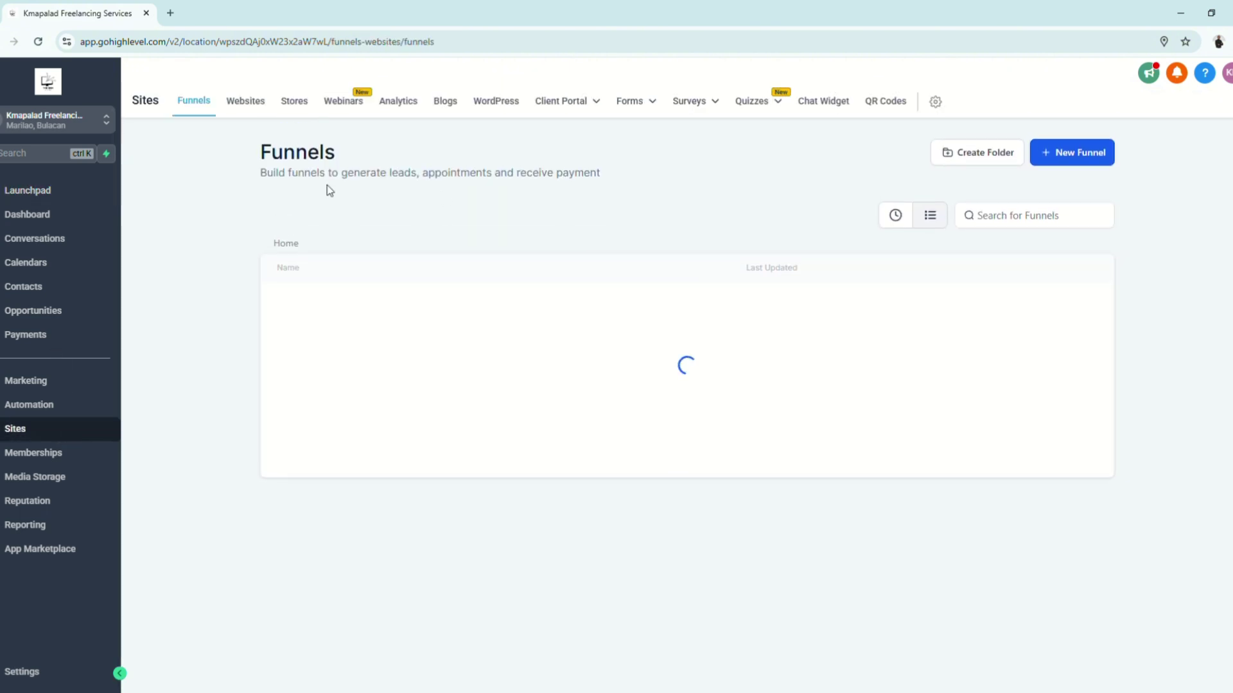
click(571, 102)
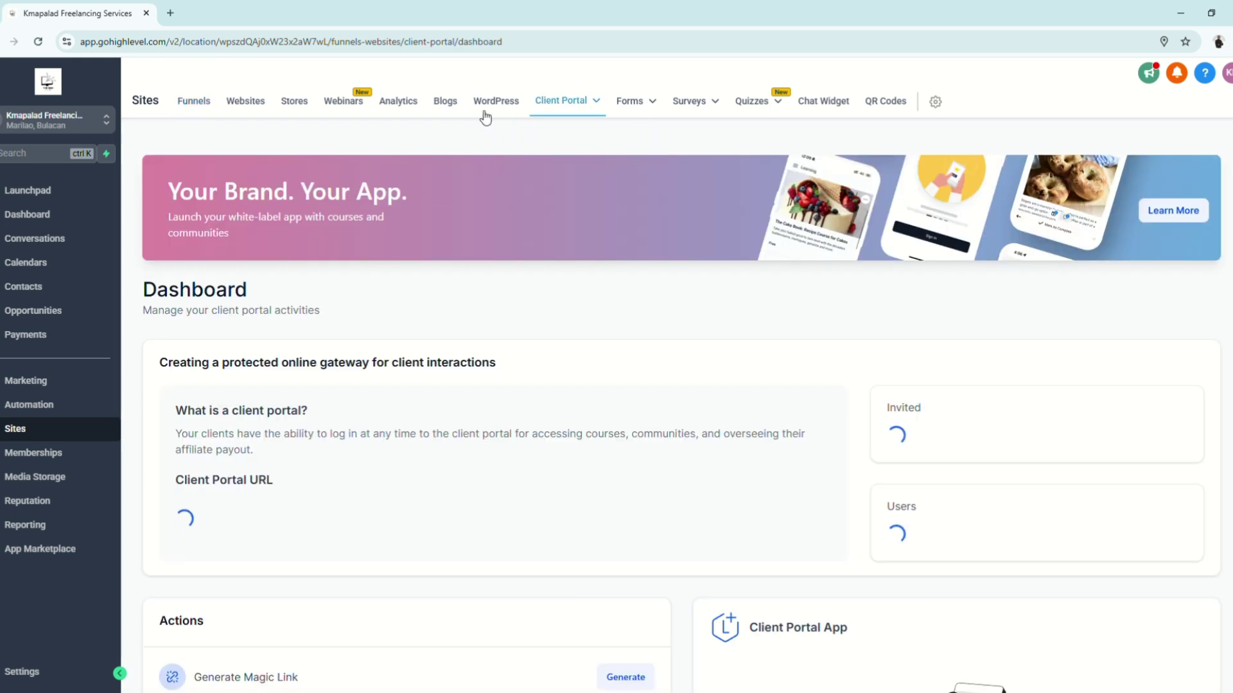
Copy the Client Portal URL from the Memberships dashboard and open it in a new browser tab
click(31, 453)
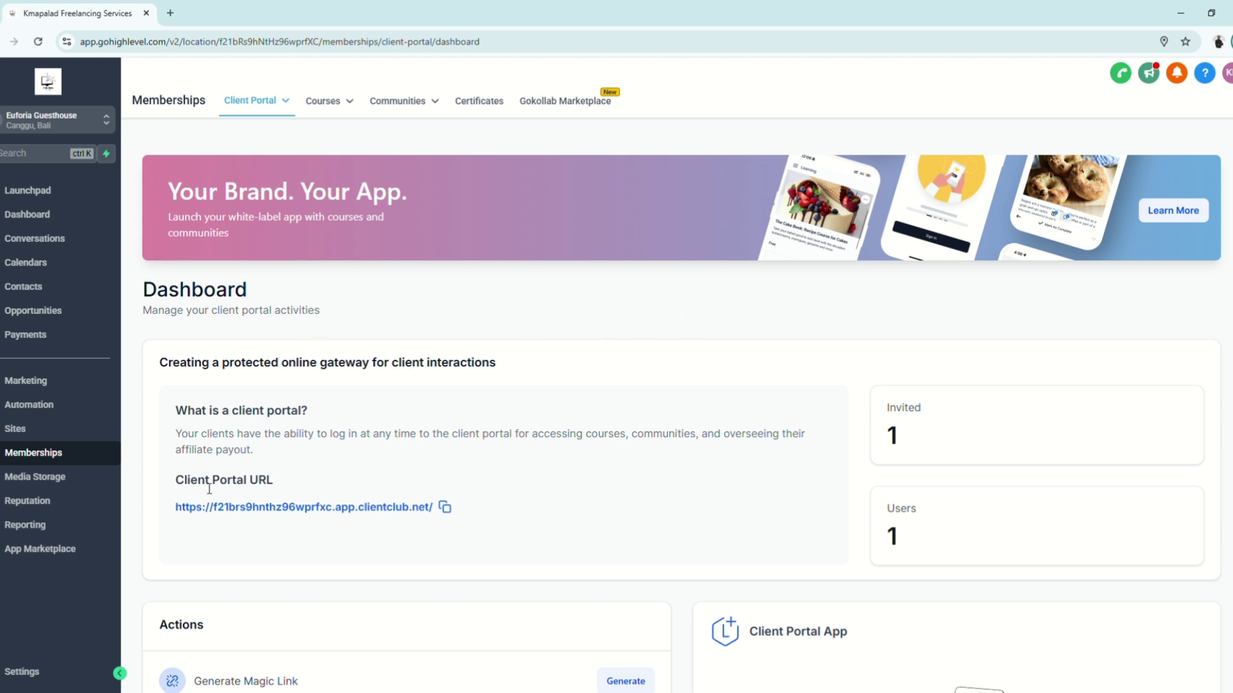
drag(176, 482, 304, 480)
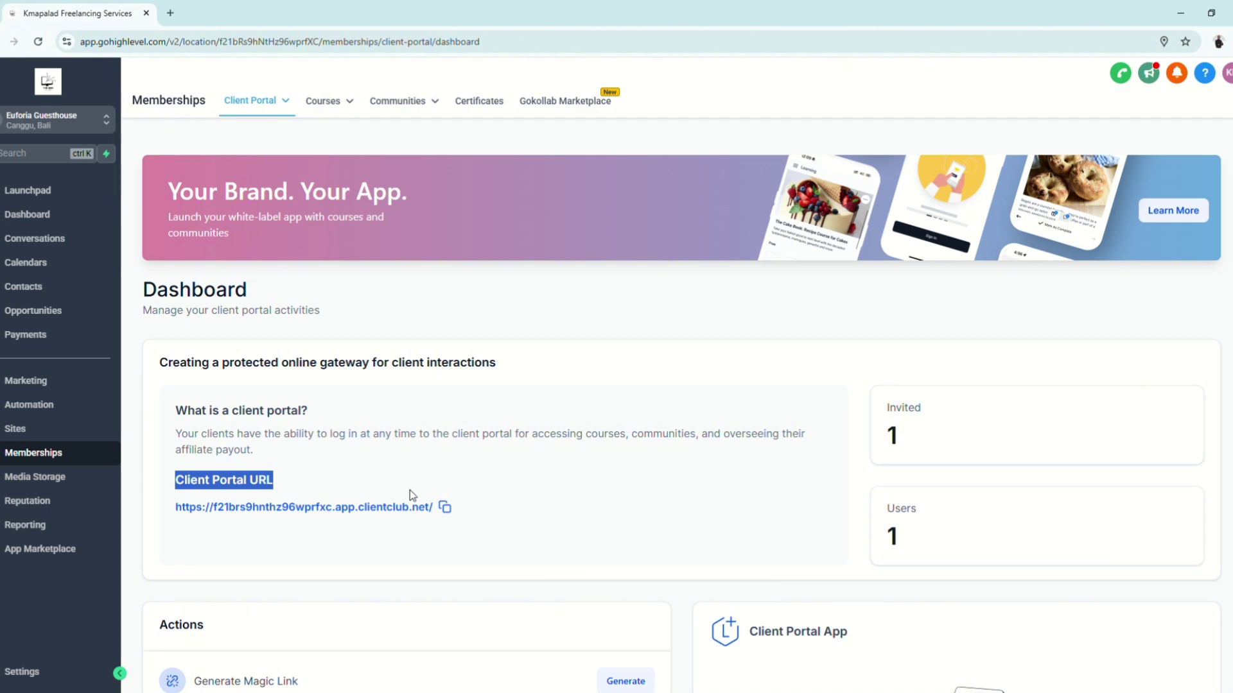
click(447, 509)
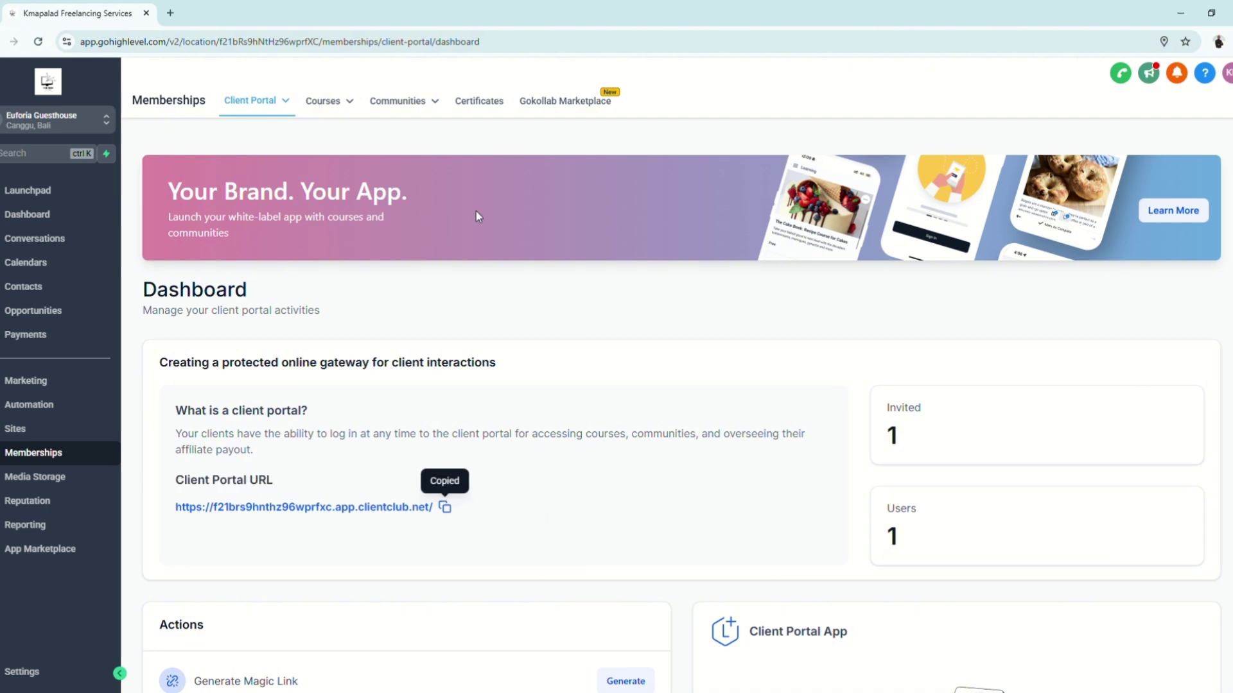
click(171, 13)
click(182, 41)
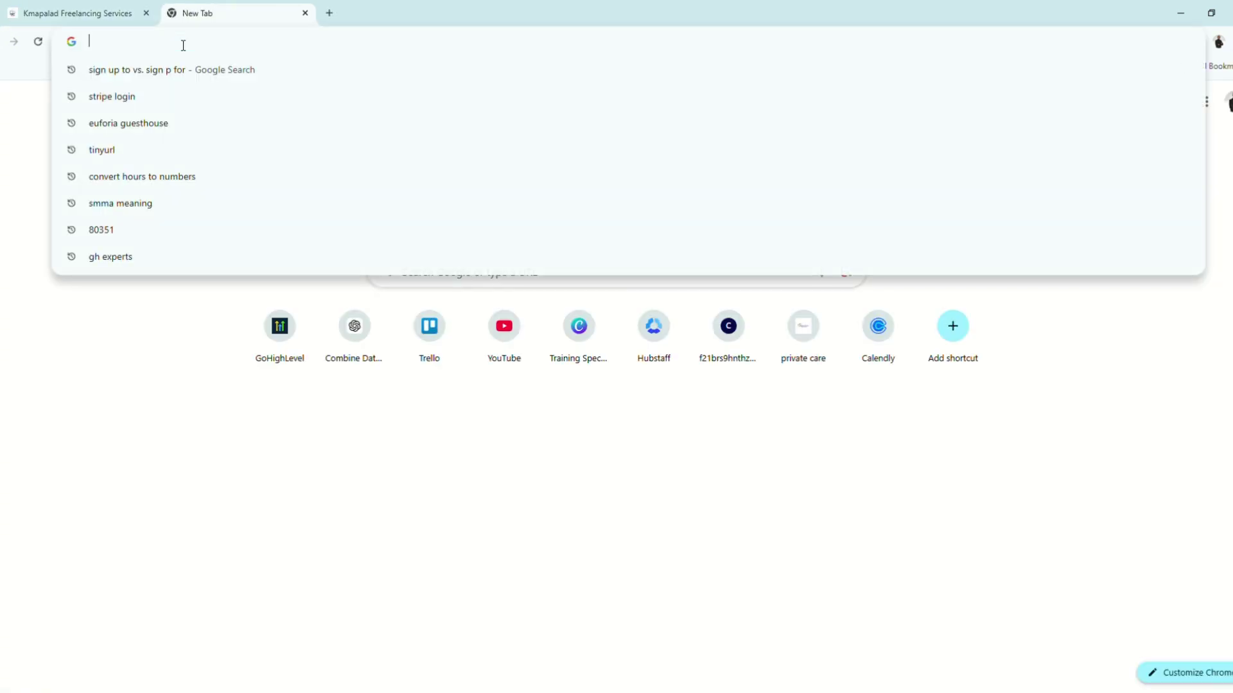
key(ctrl+v)
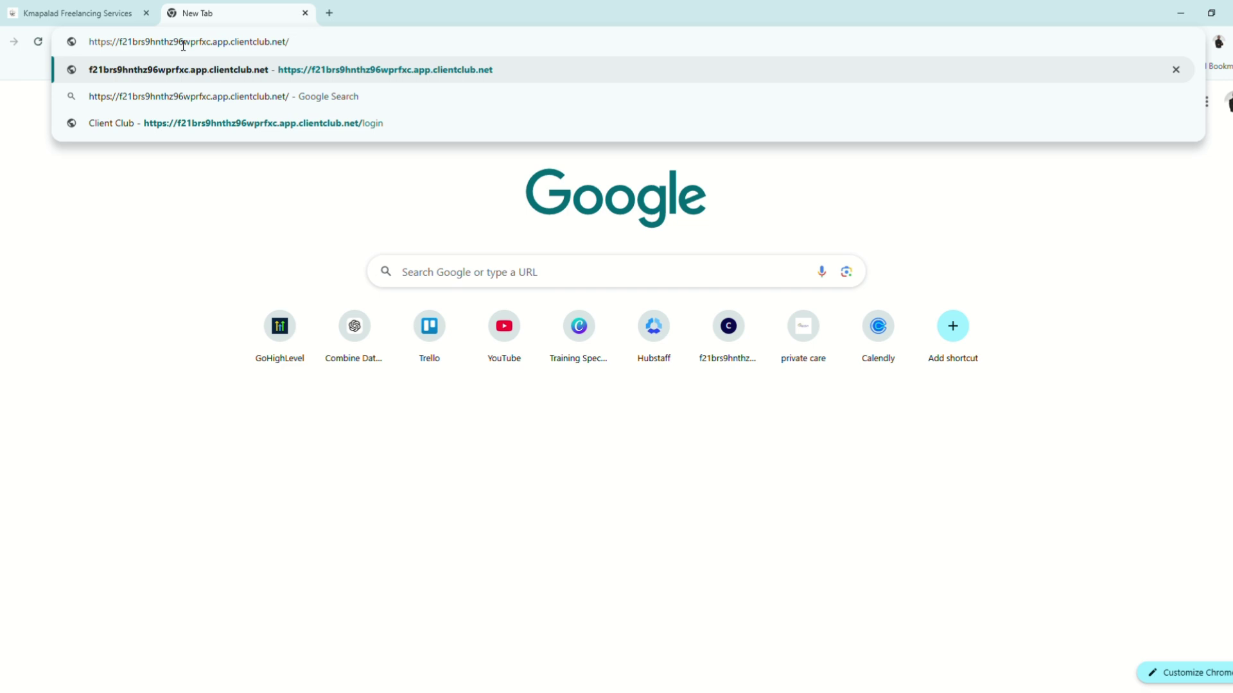
key(Return)
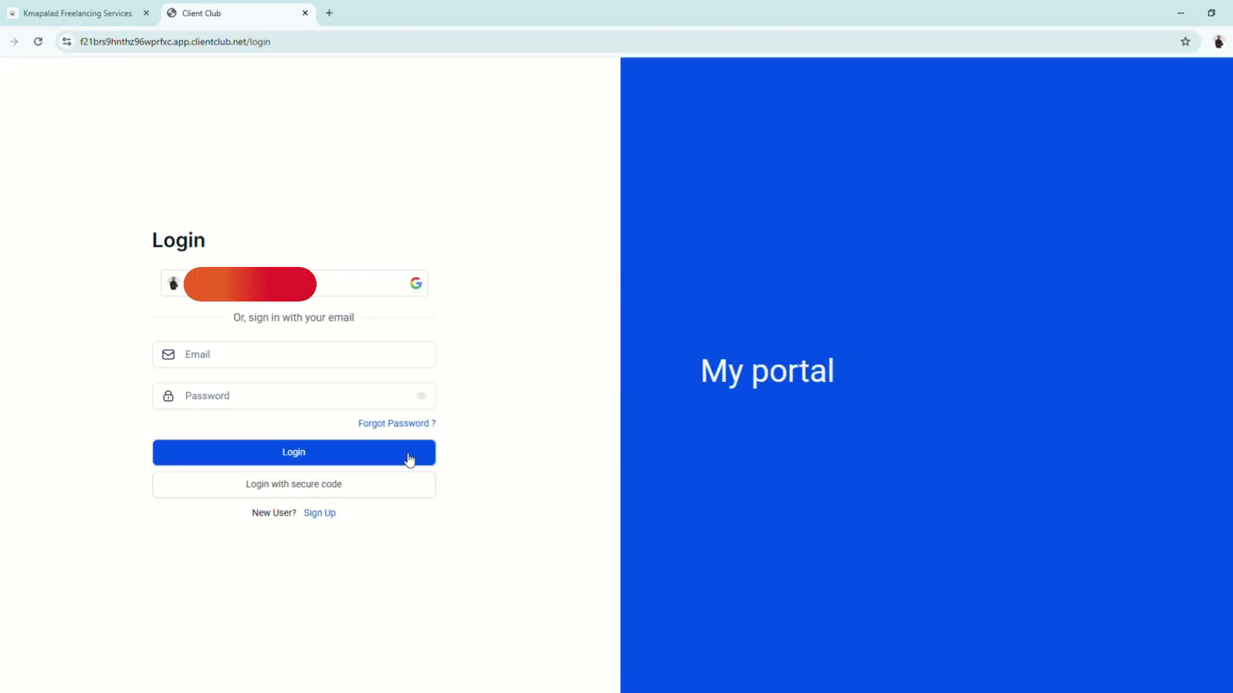
Return to the Client Portal dashboard and send a portal invitation to the first contact in the contact list
click(56, 6)
scroll(498, 448, down, 3)
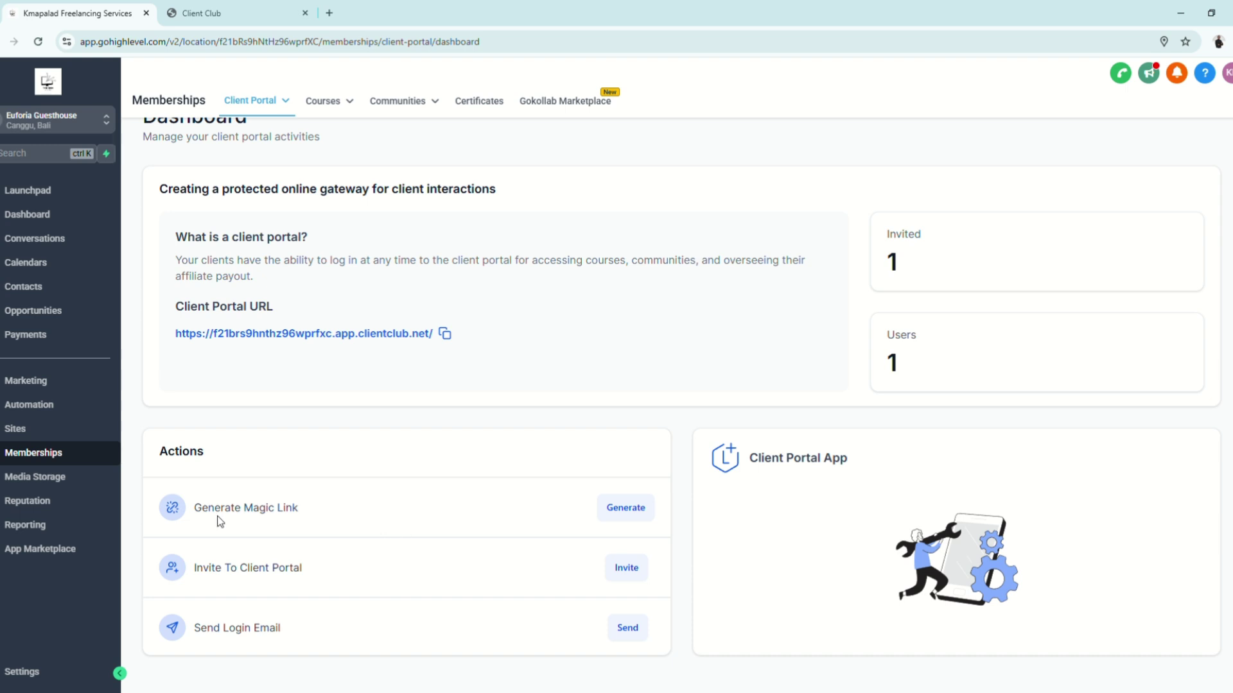
drag(195, 509, 316, 512)
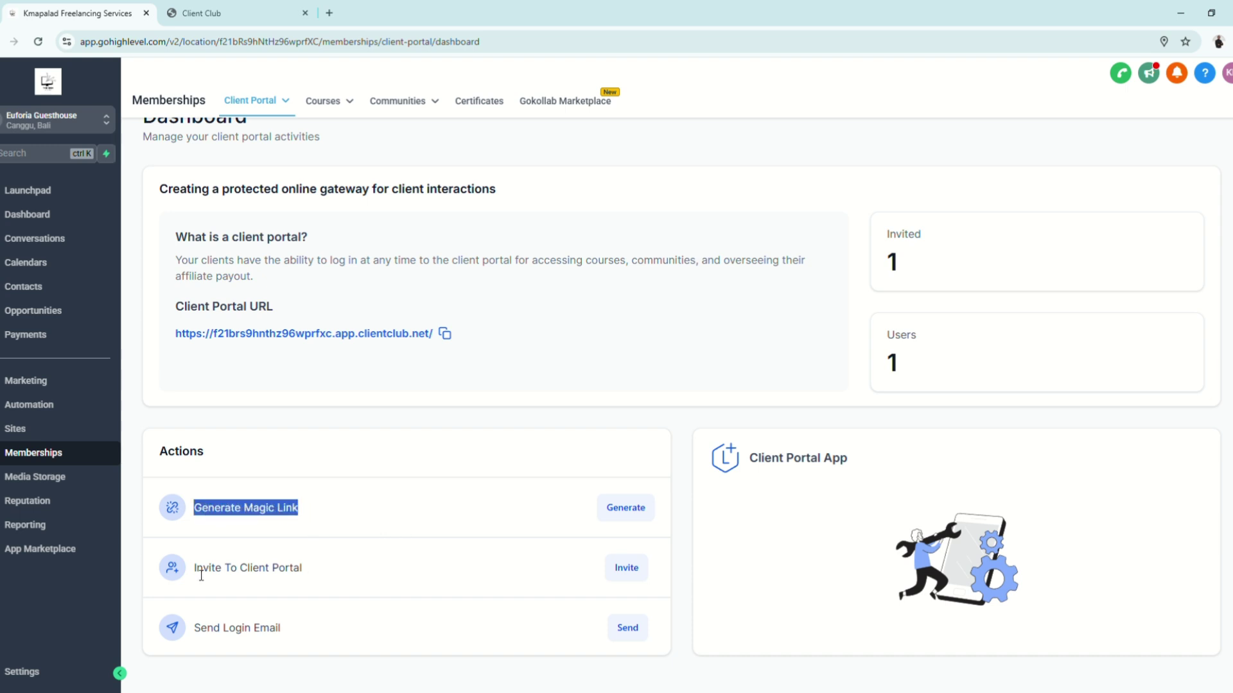
drag(194, 571, 353, 575)
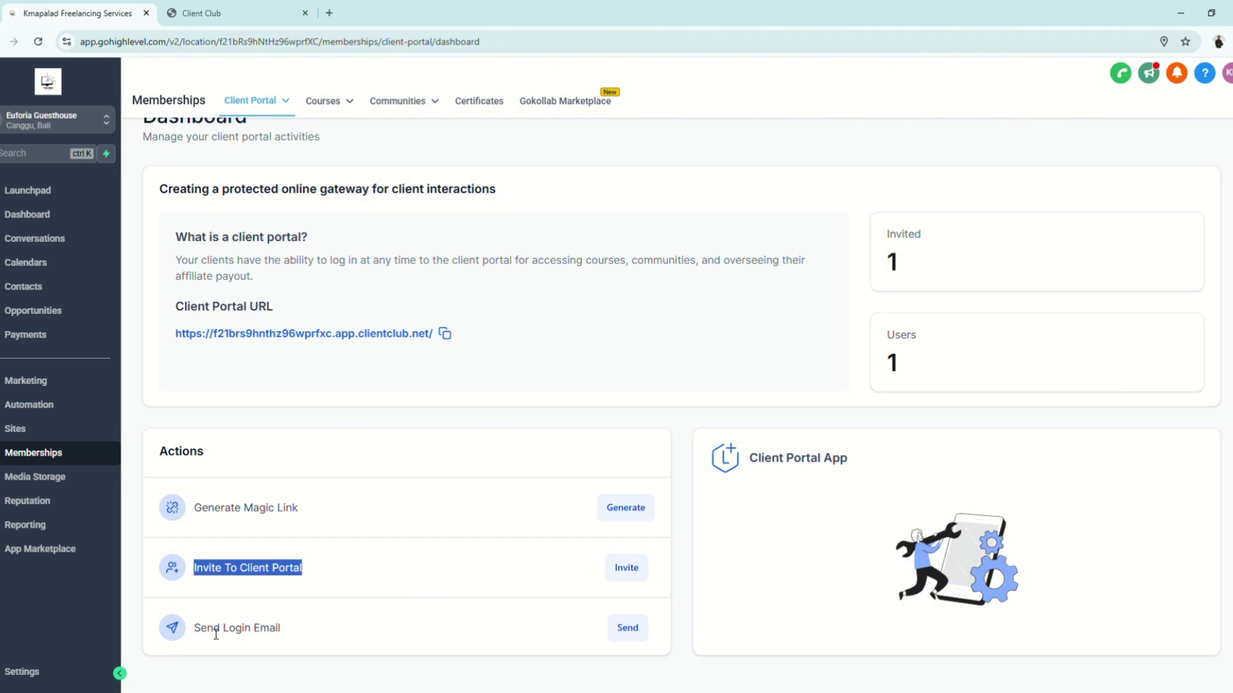
drag(195, 632, 302, 630)
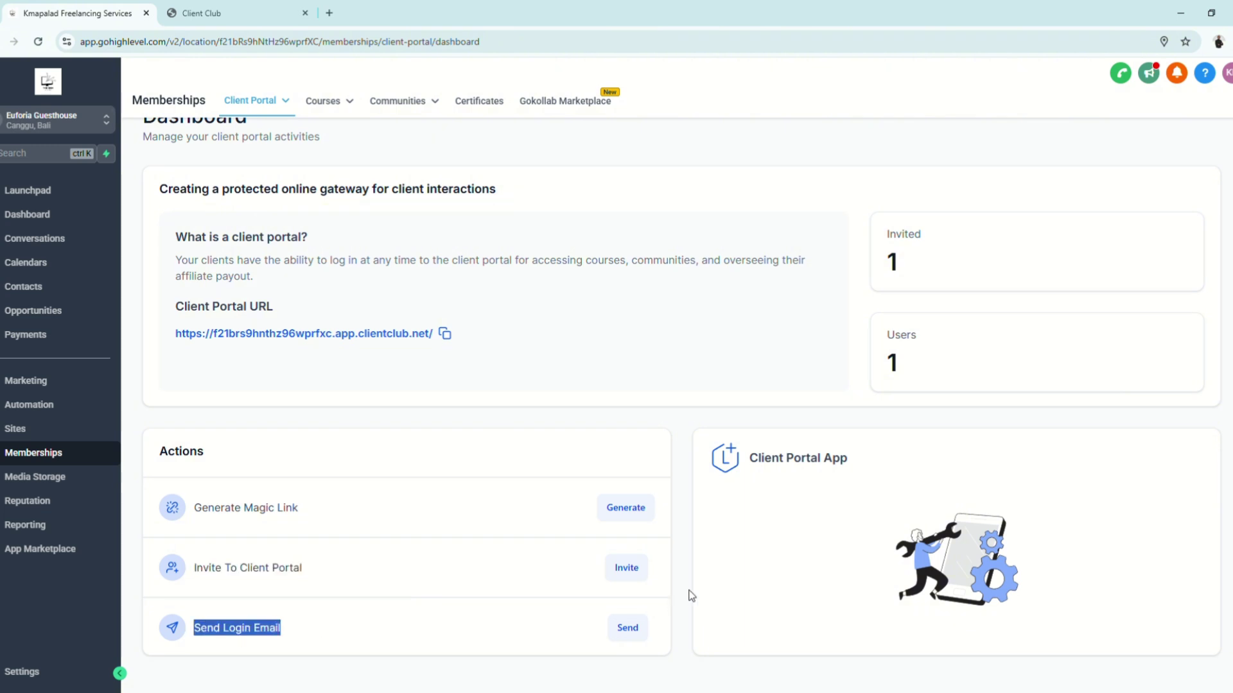
click(627, 569)
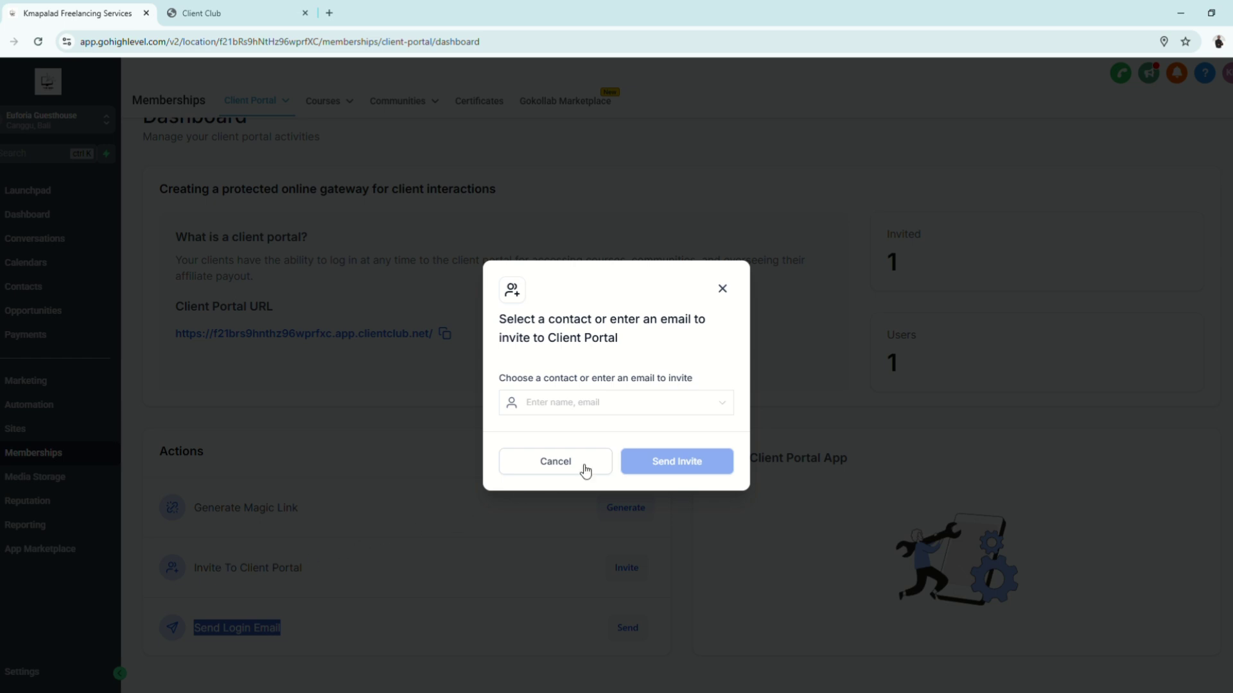
click(607, 404)
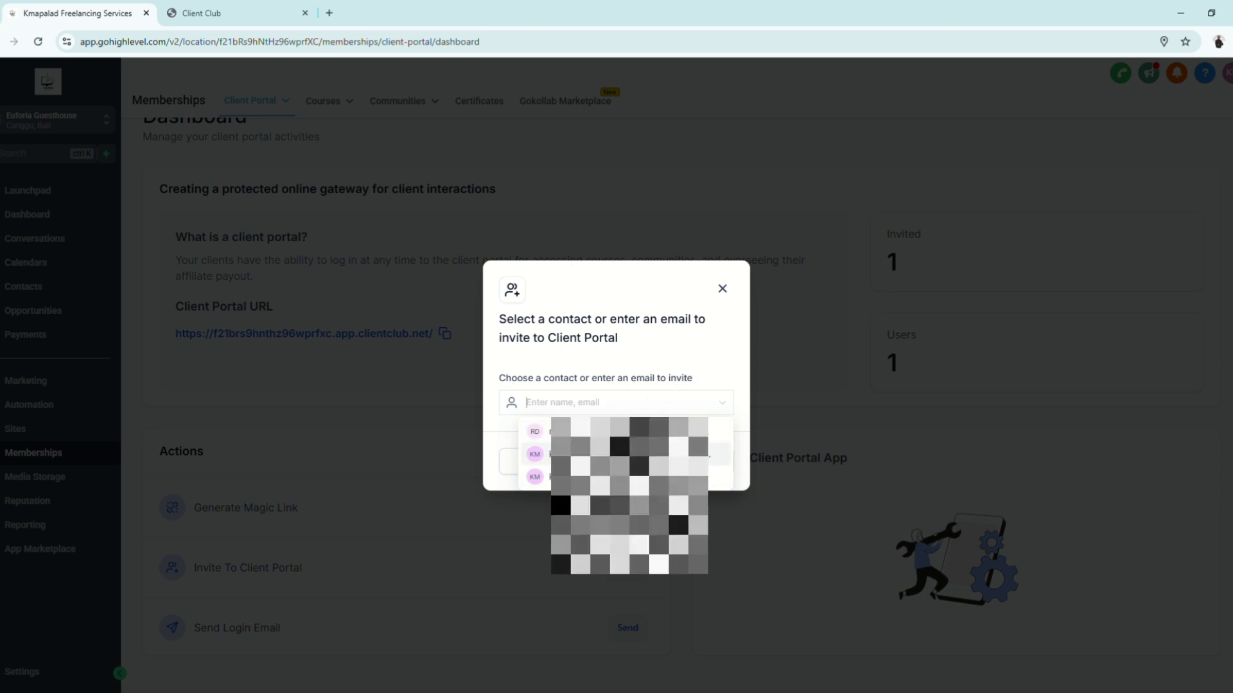
click(700, 432)
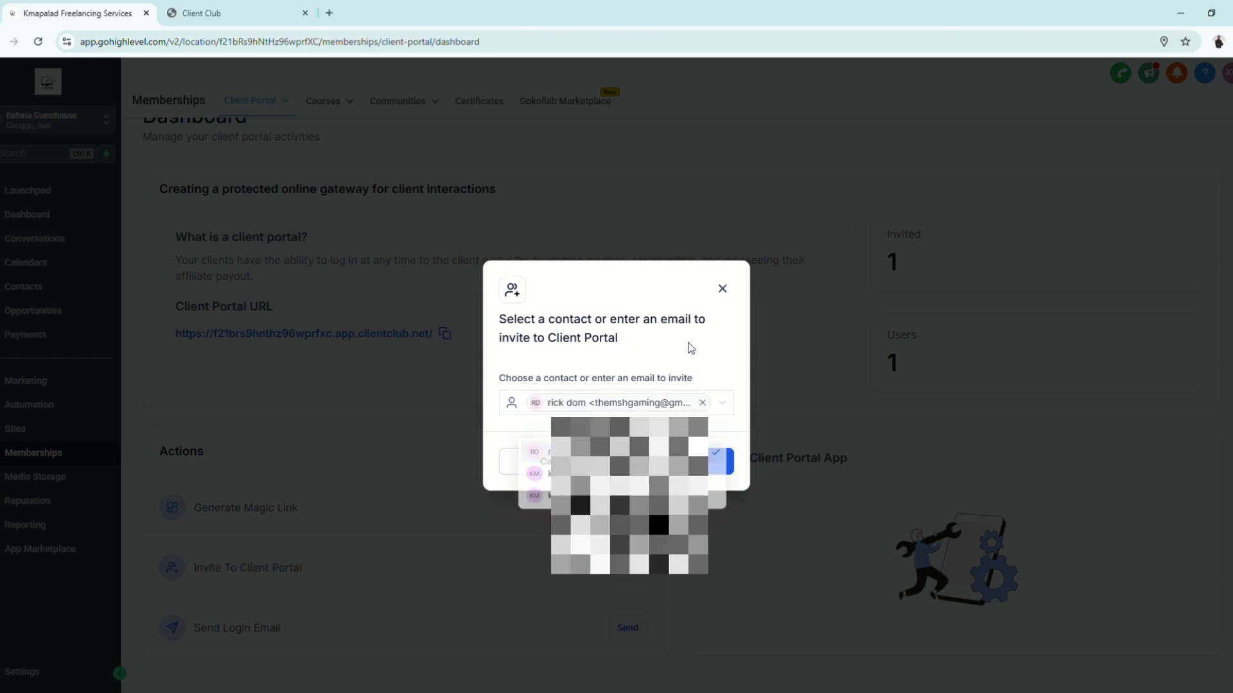
click(676, 464)
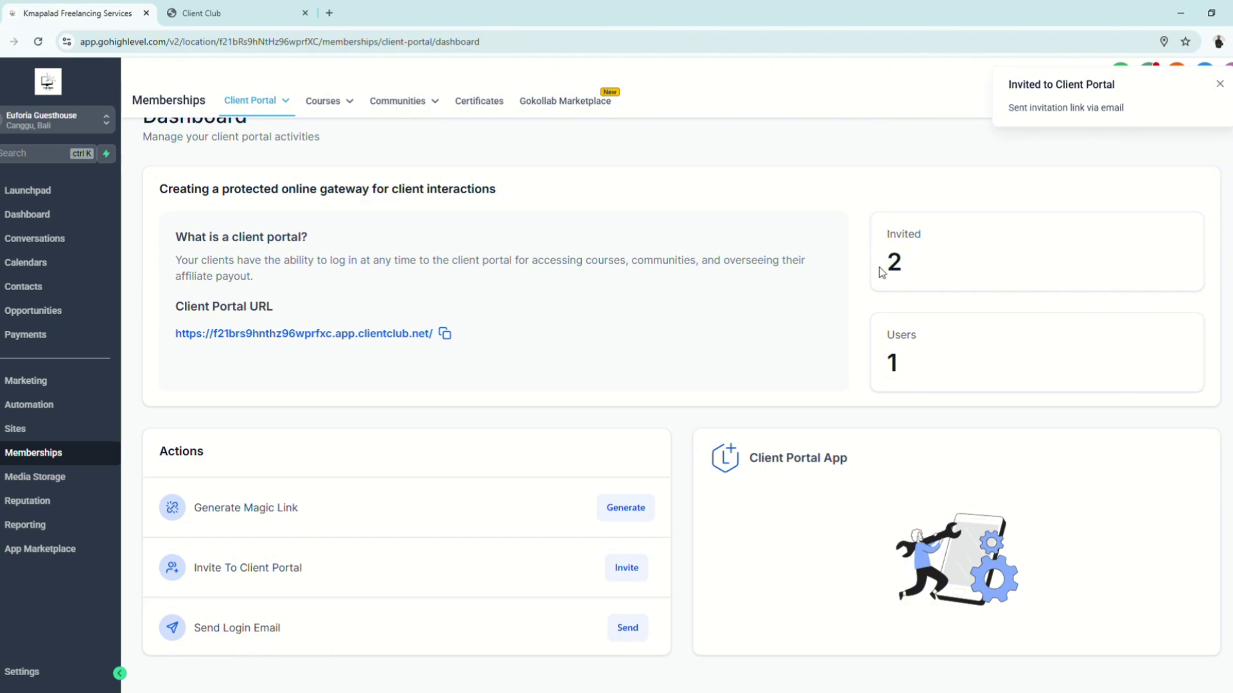
Check the Invited and Users figures on the Client Portal dashboard
drag(883, 234, 922, 269)
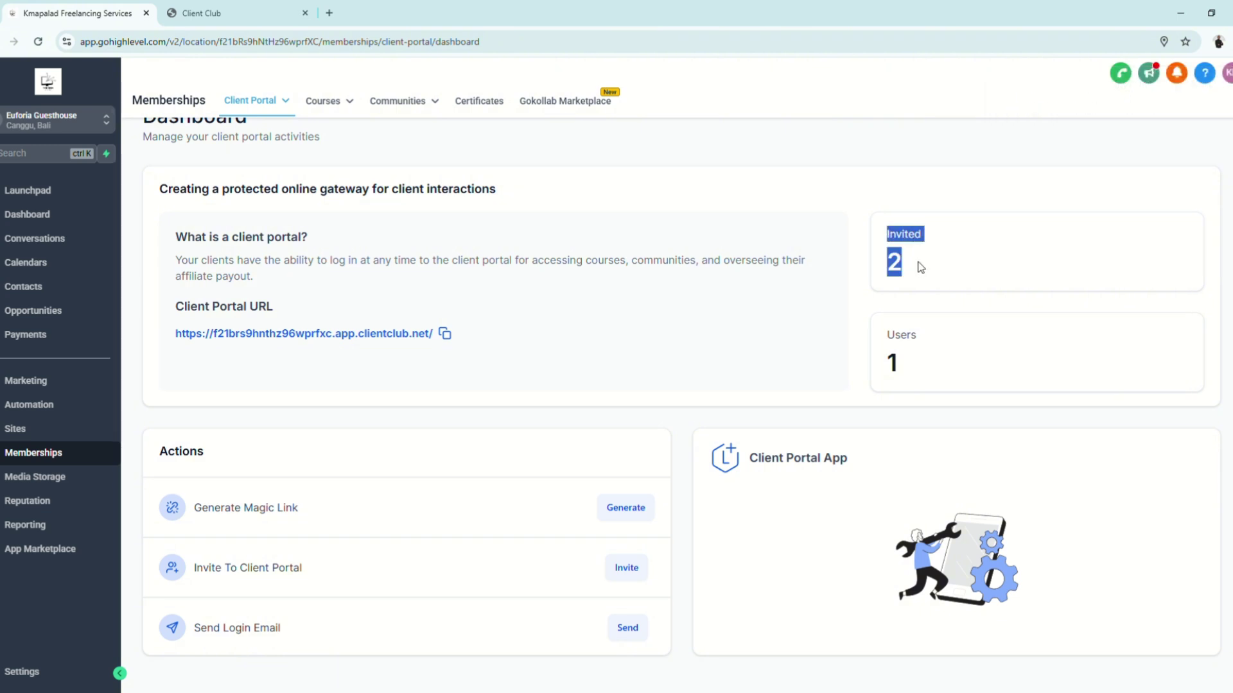
click(904, 268)
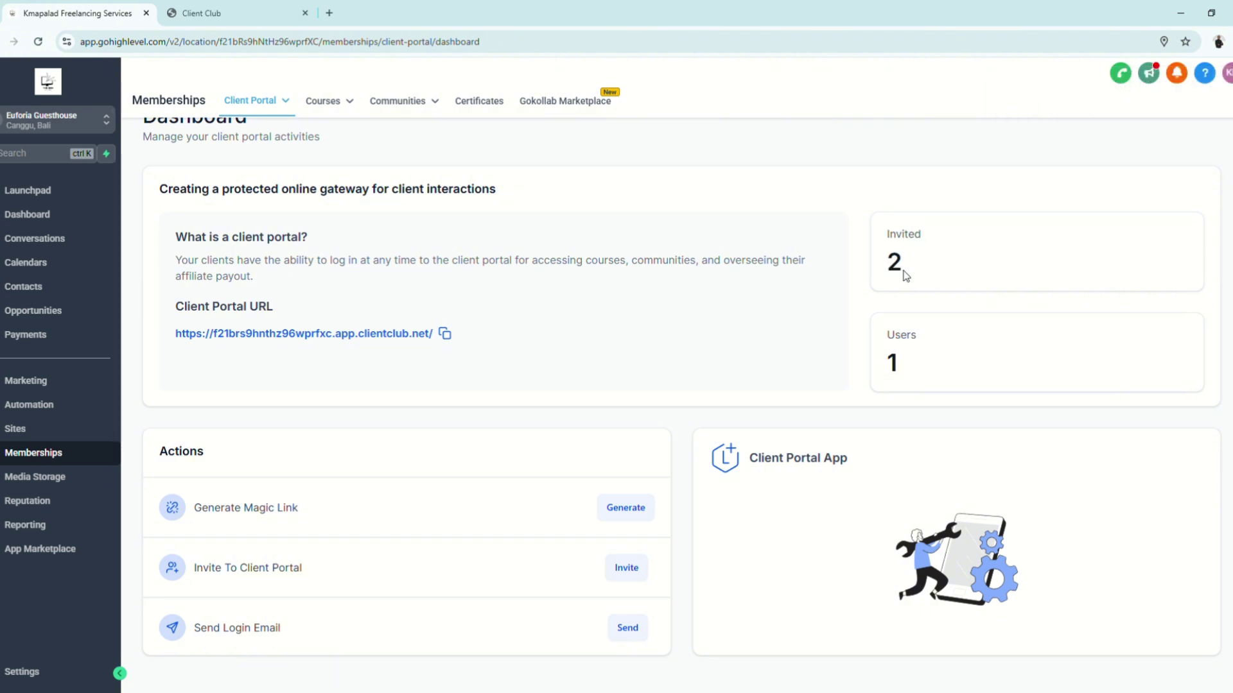
drag(925, 375, 875, 325)
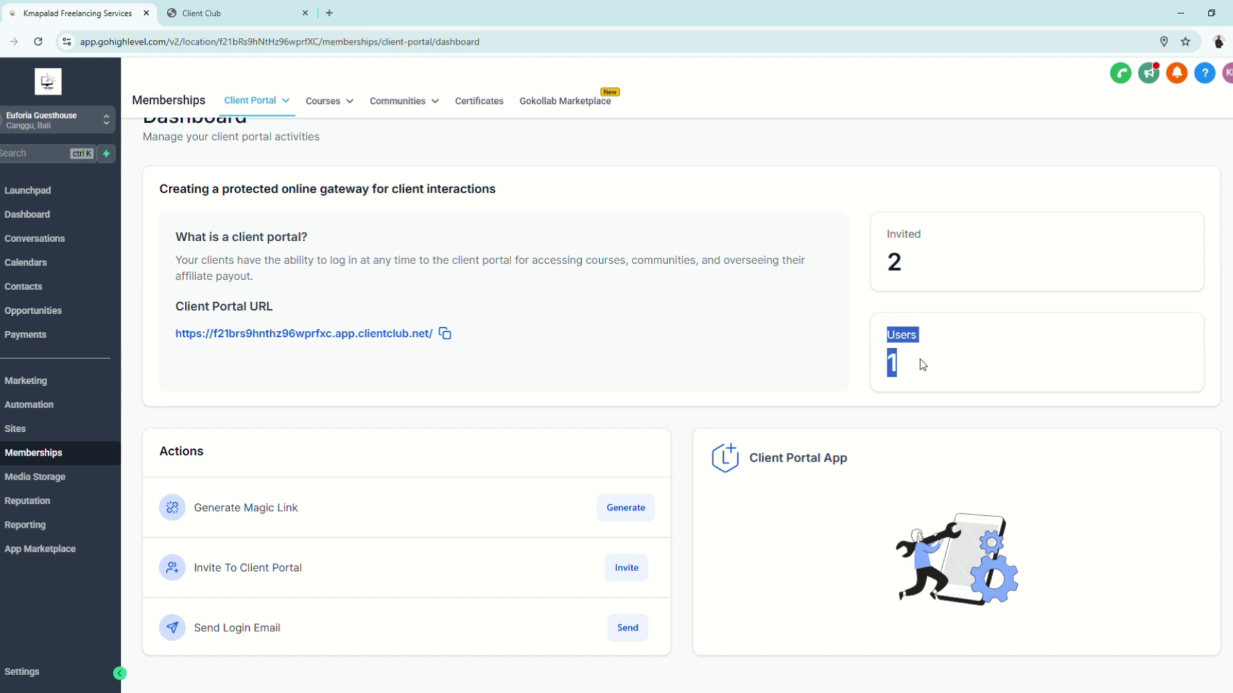
click(921, 282)
drag(919, 380, 880, 346)
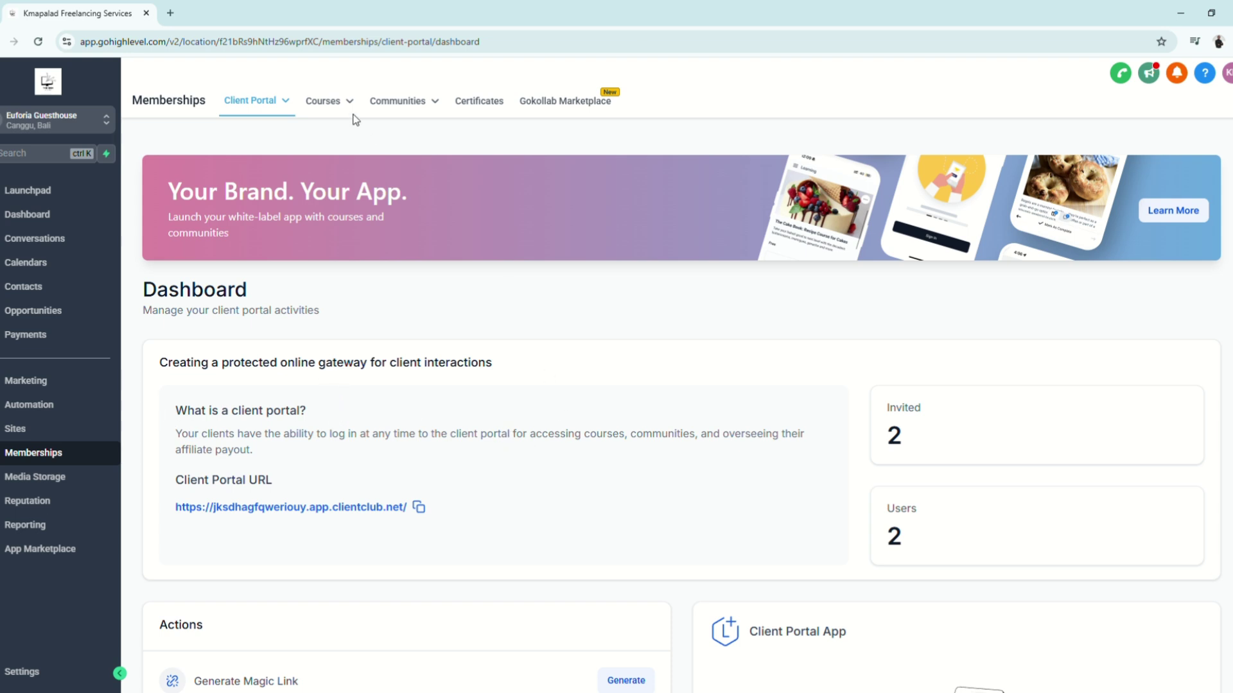
Open Domain Setup in the Client Portal settings and review its Sub Domain and Custom Domain options
click(281, 103)
click(198, 152)
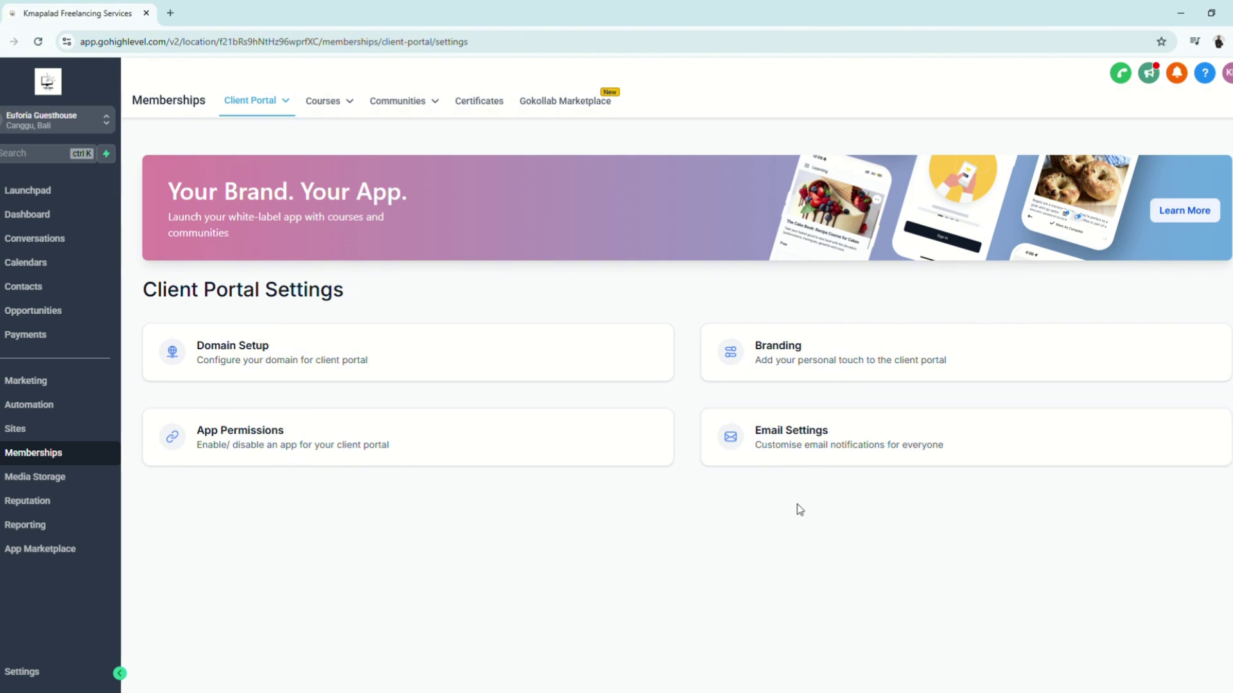
click(317, 359)
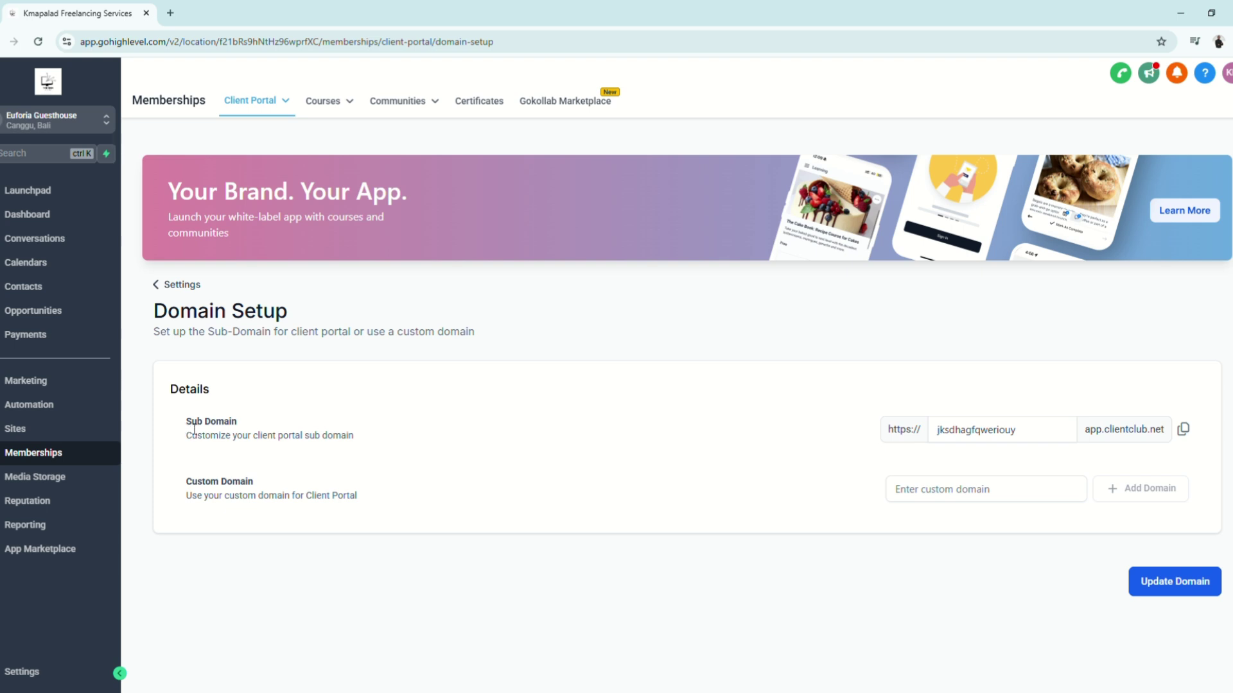
drag(186, 418, 382, 451)
click(373, 464)
drag(183, 480, 424, 504)
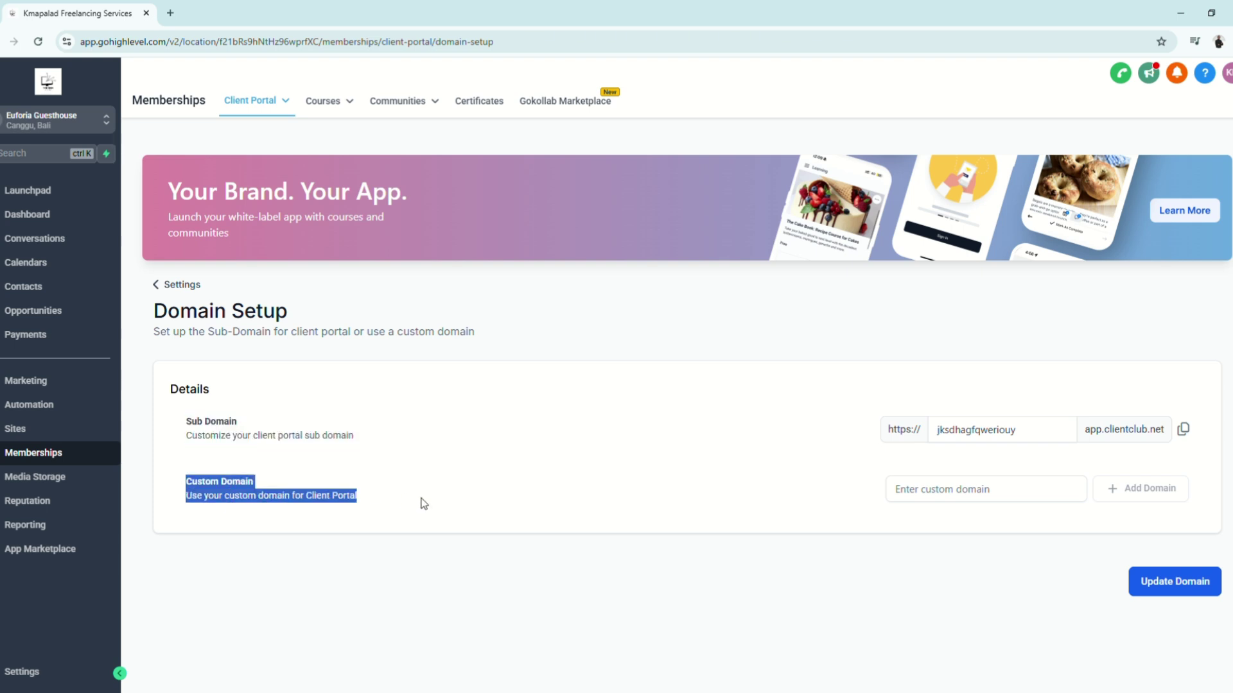
click(536, 485)
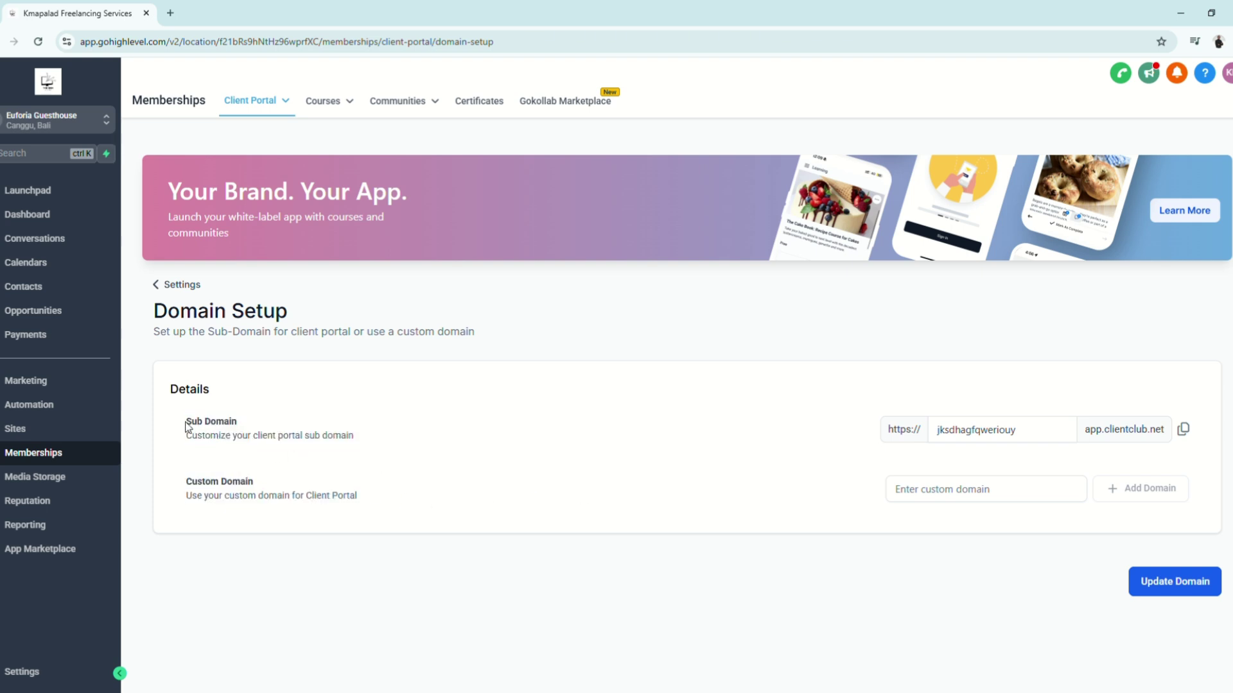
Set the client portal's sub domain to themshdigital and update the domain
drag(186, 422, 323, 425)
drag(181, 441, 468, 452)
double_click(1044, 442)
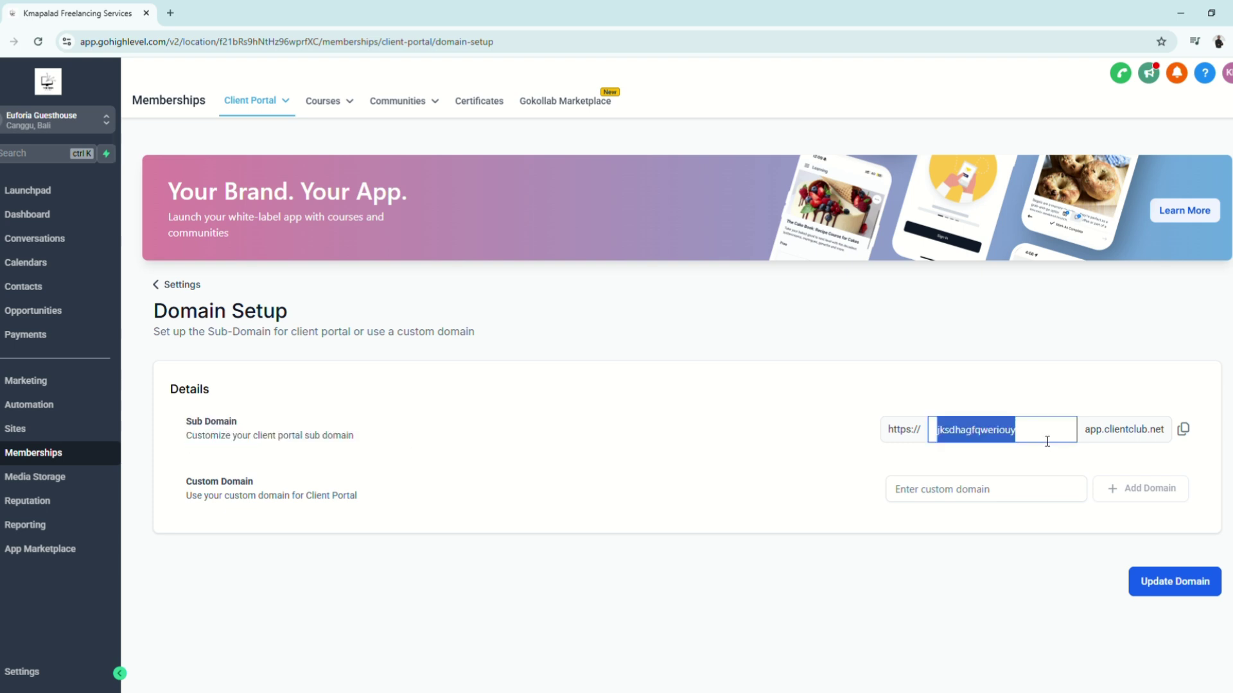
drag(1037, 435, 944, 439)
text(themshdigital)
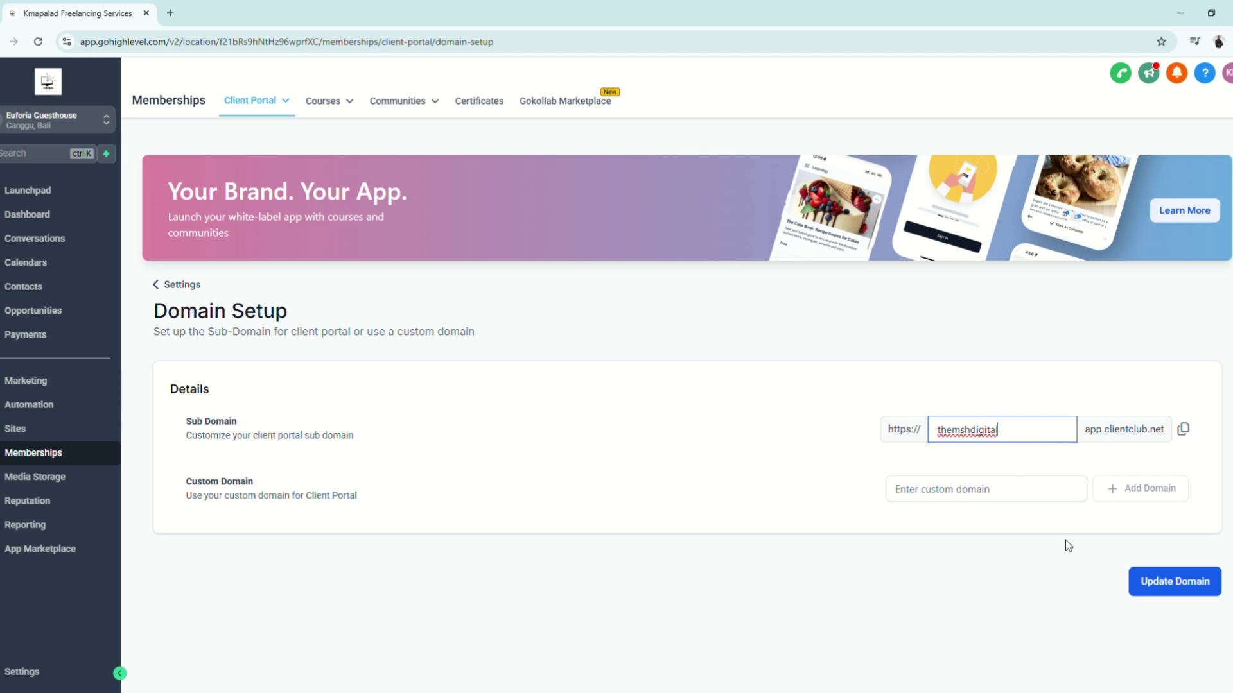
click(1170, 582)
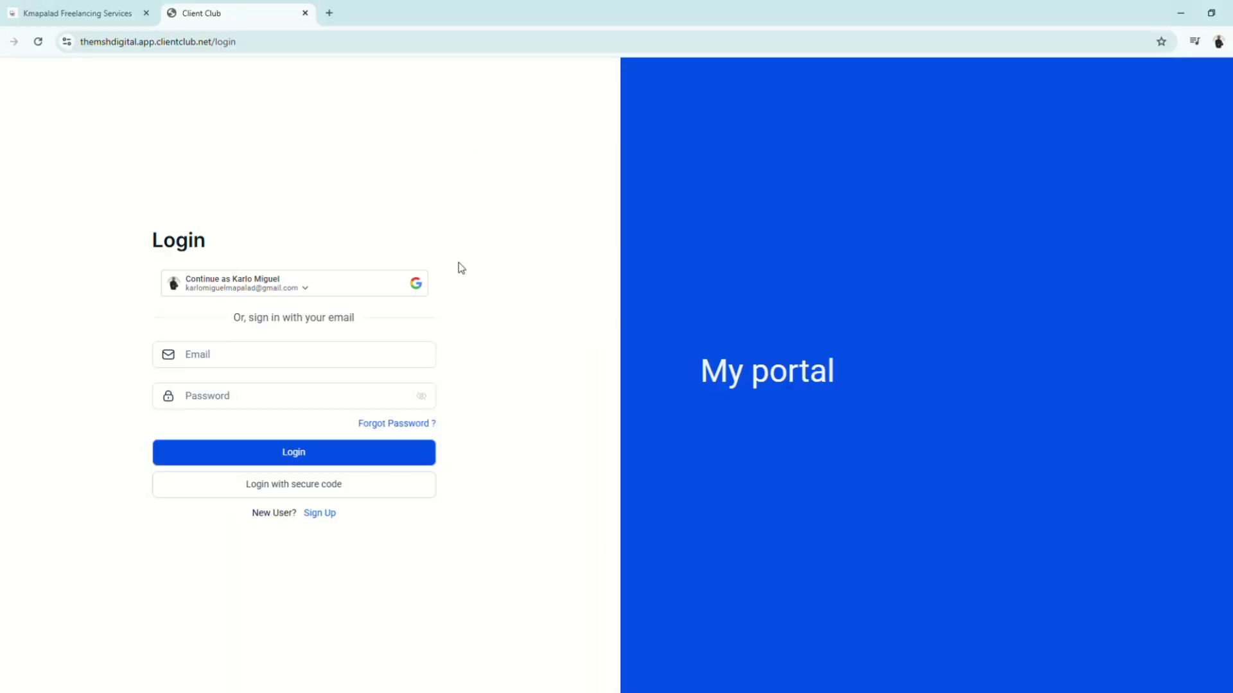
Close the portal login page and activate the empty Custom Domain field in Domain Setup
click(304, 14)
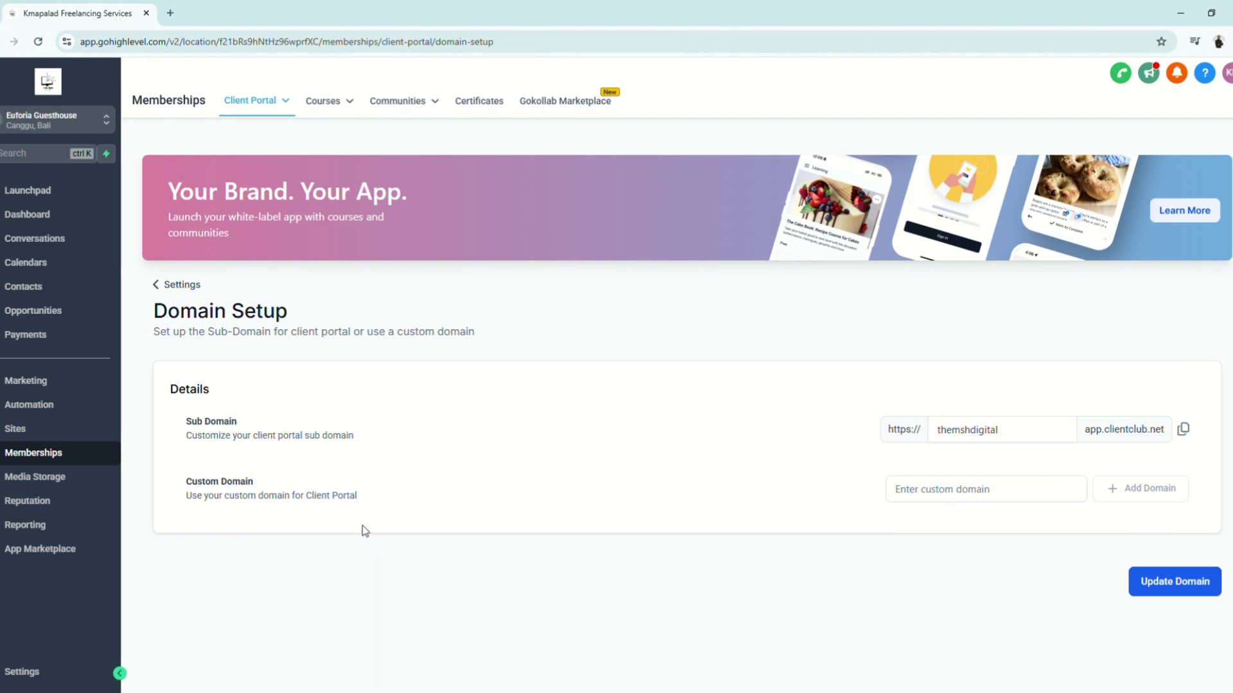
drag(306, 496, 357, 496)
click(899, 489)
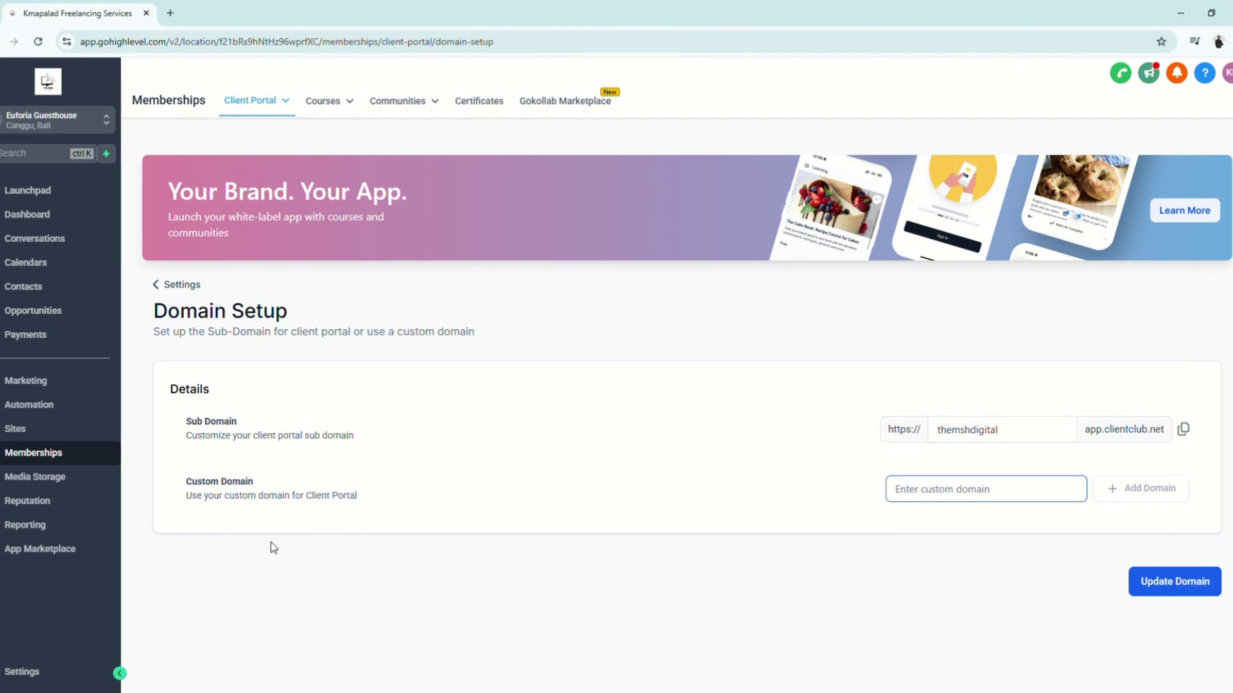
Review the Custom Domain description in Domain Setup and activate its field again
drag(176, 500, 405, 517)
click(954, 489)
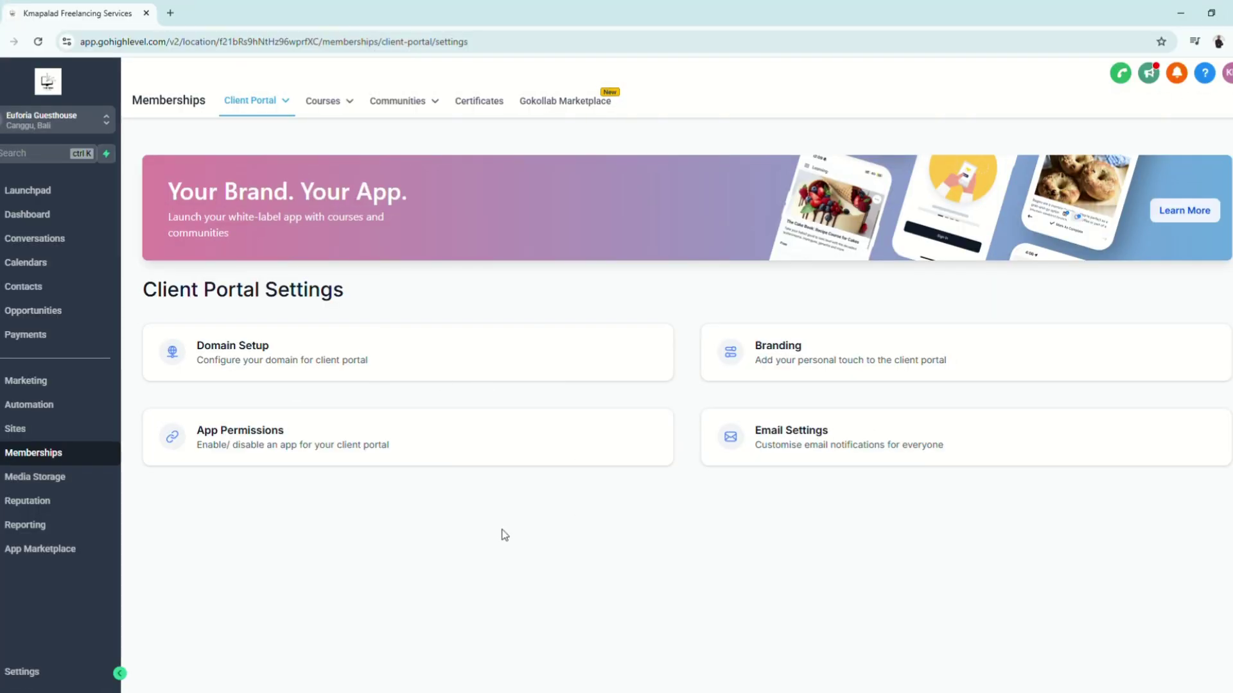
Open App Permissions in the Client Portal settings and review the default landing page choices, leaving Home selected
click(214, 435)
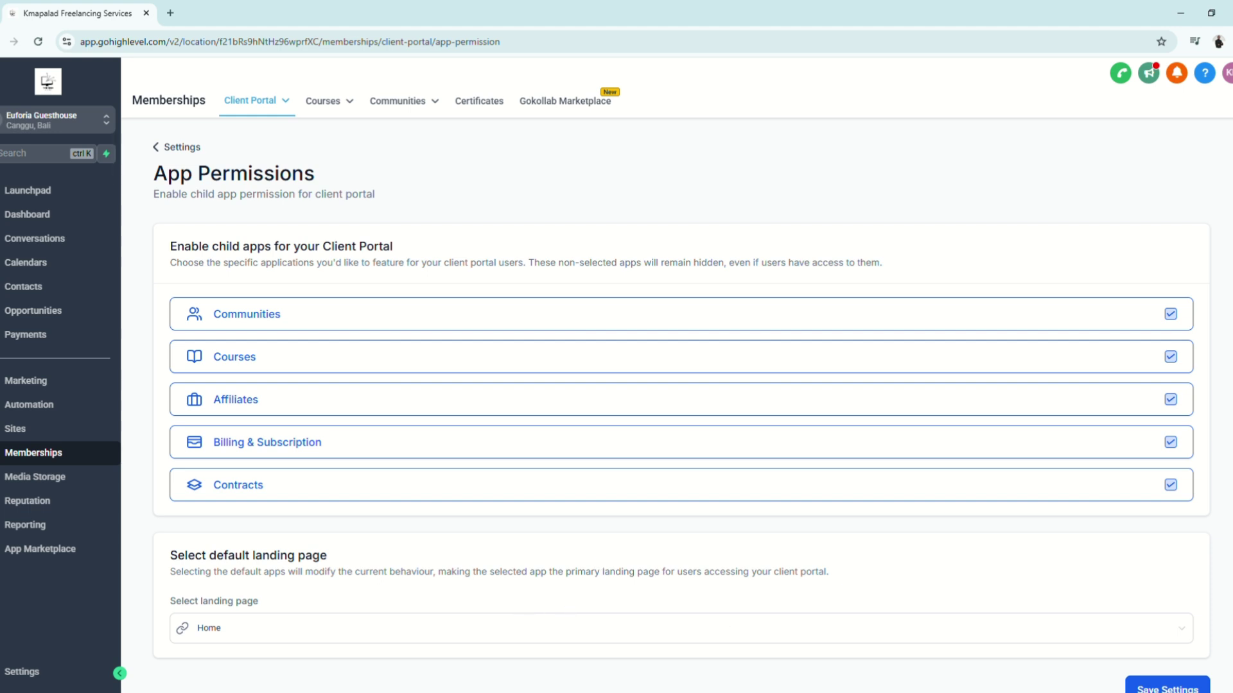
scroll(472, 515, down, 1)
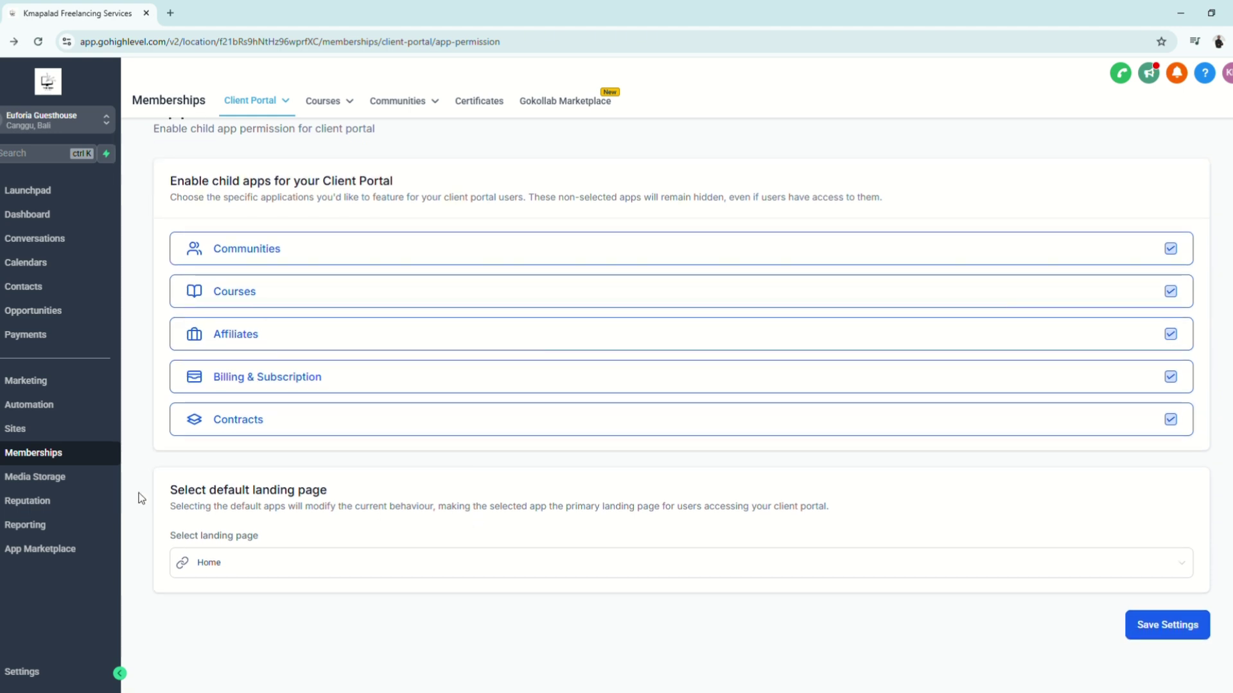
drag(166, 492, 349, 496)
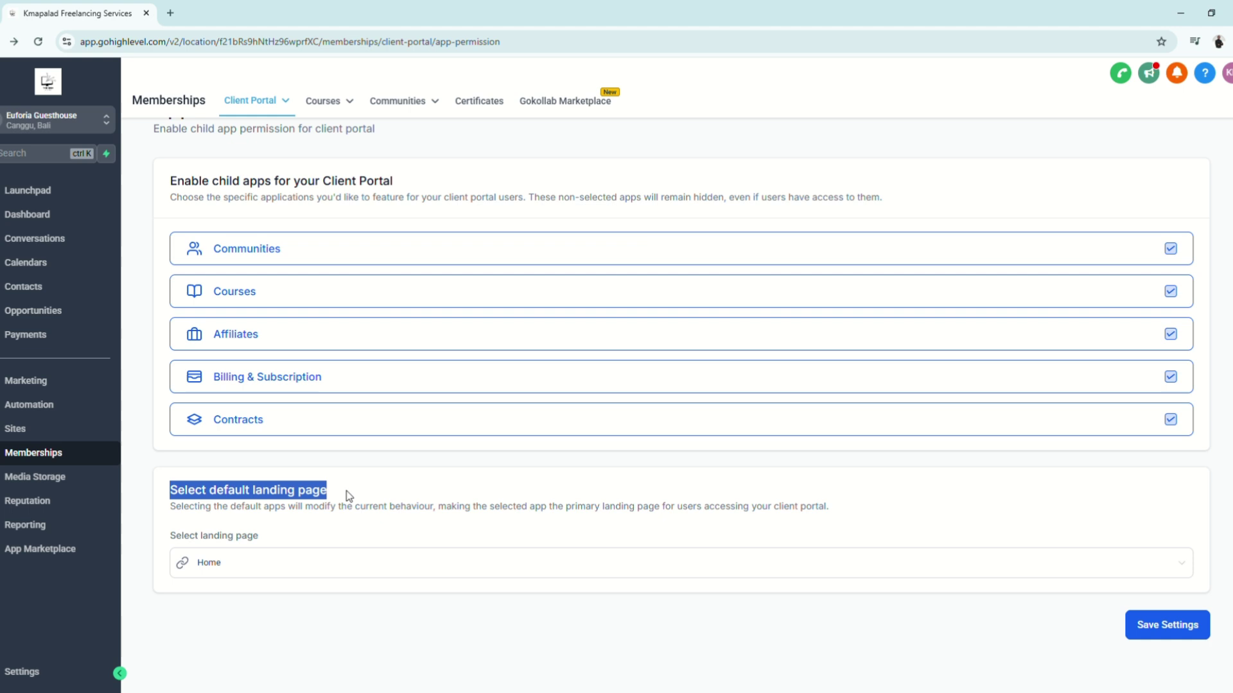
click(323, 521)
drag(186, 544, 286, 559)
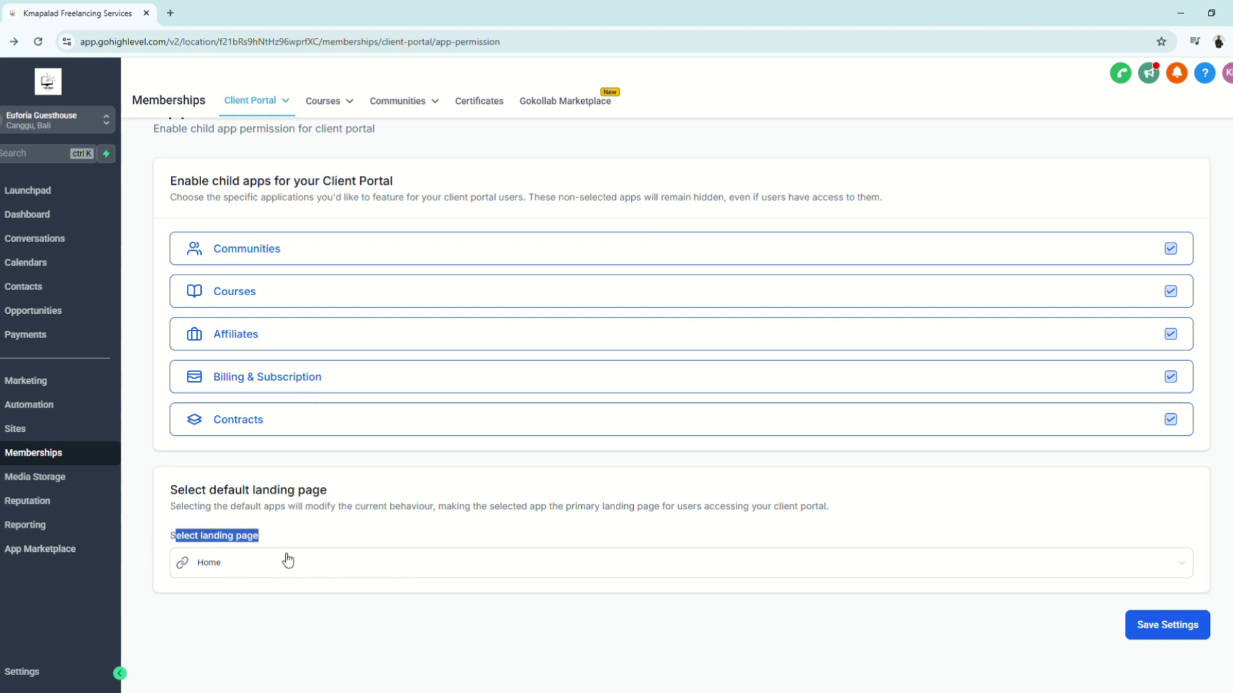
click(297, 562)
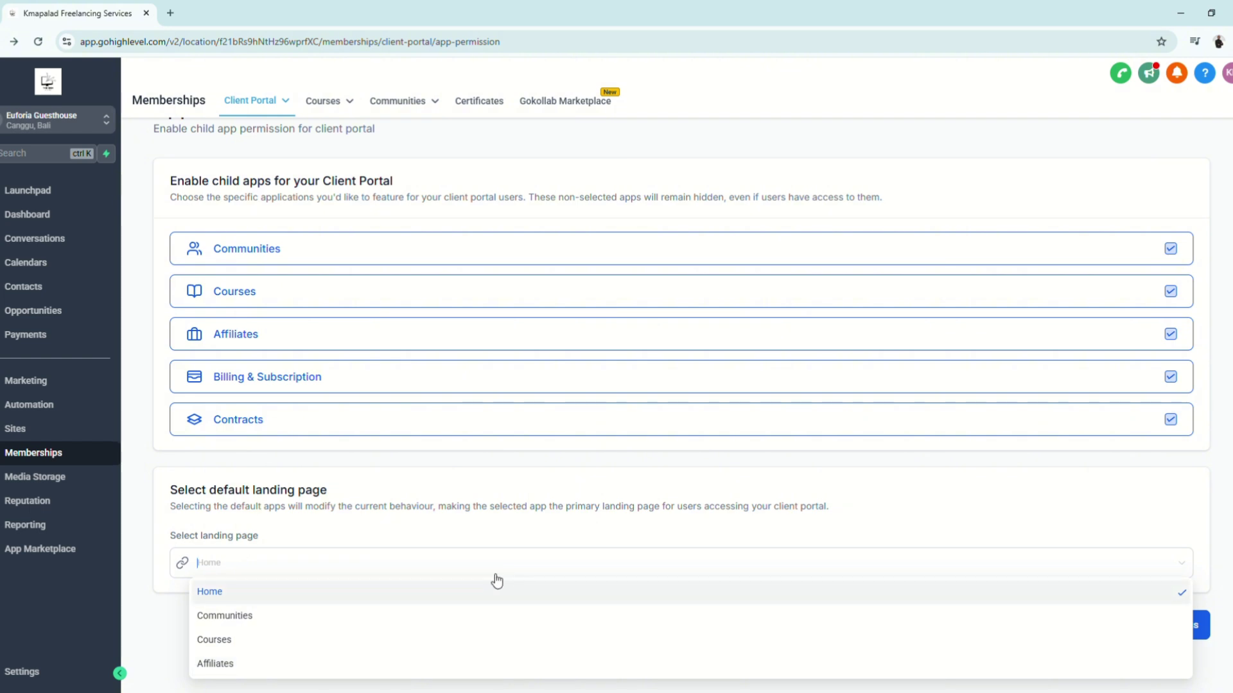
click(425, 518)
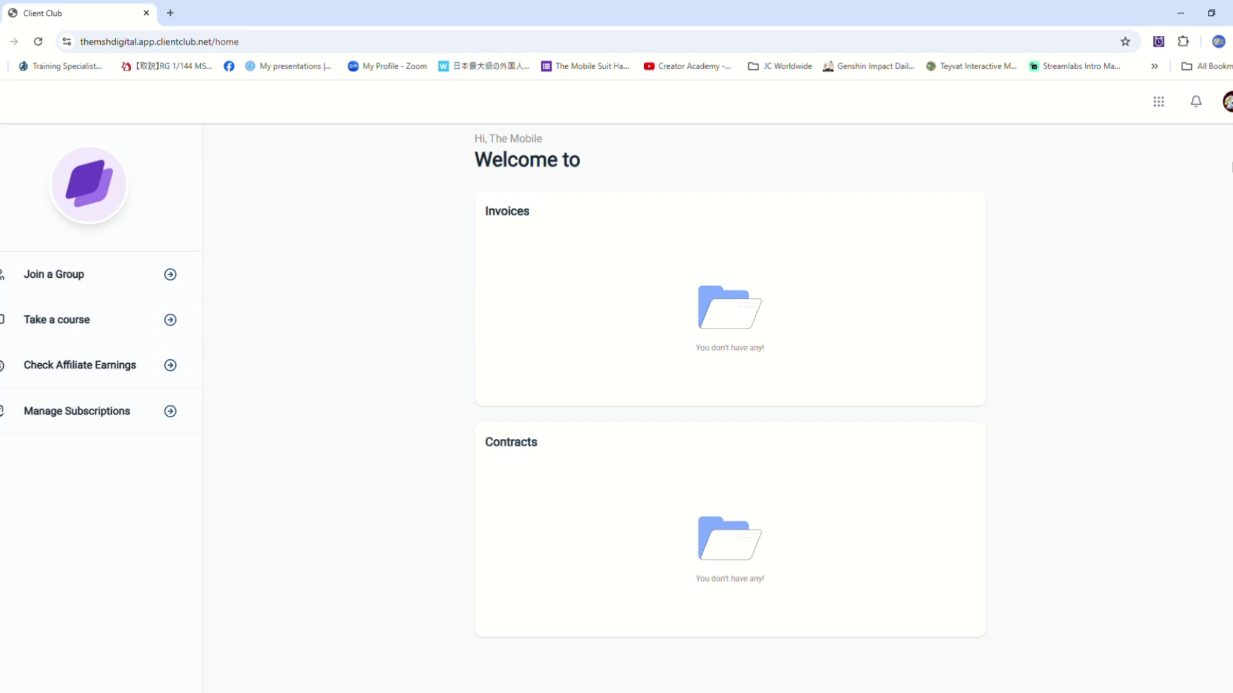
Switch to the client portal's home page and view its available apps
click(1159, 103)
click(352, 422)
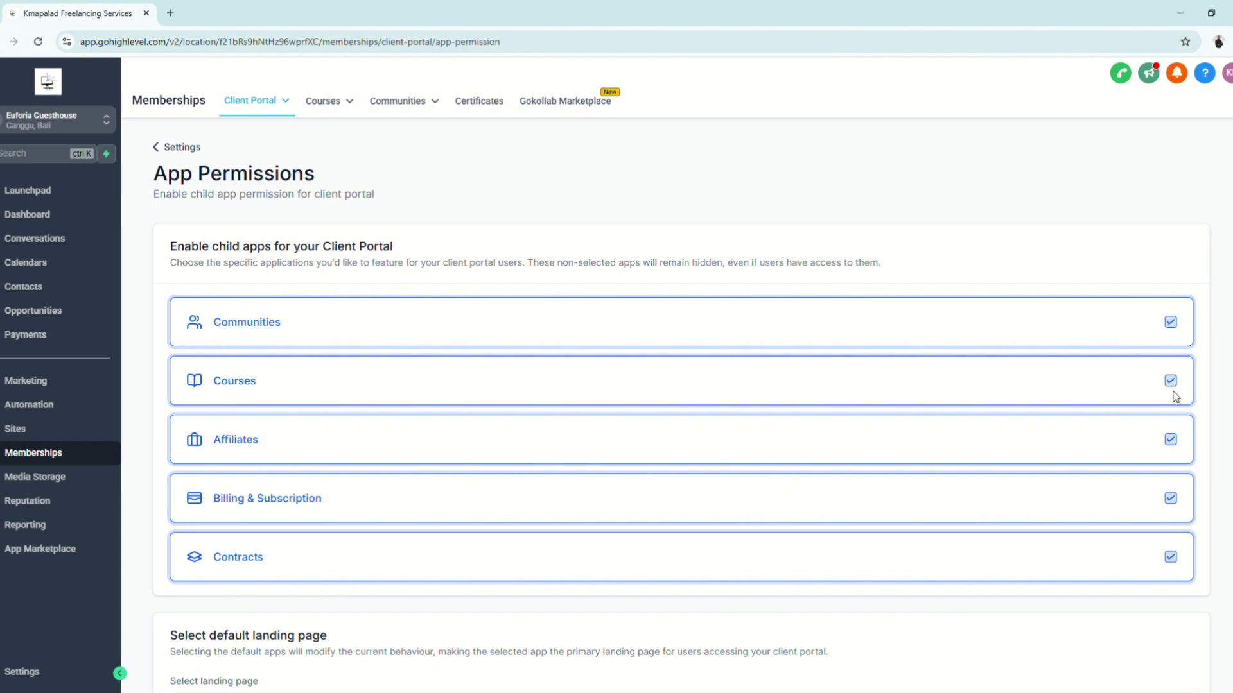
Disable Affiliates, Billing & Subscription and Contracts in App Permissions, save the settings, and check the client portal's app list
click(1177, 443)
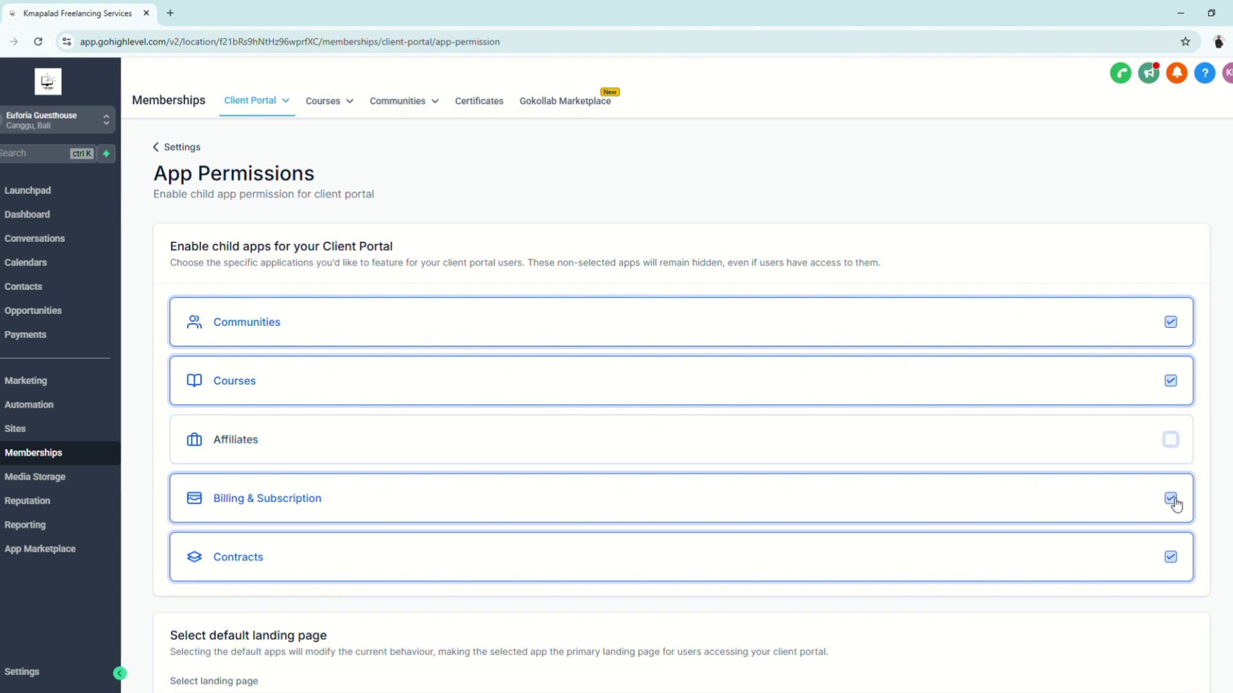
click(1173, 500)
click(1173, 558)
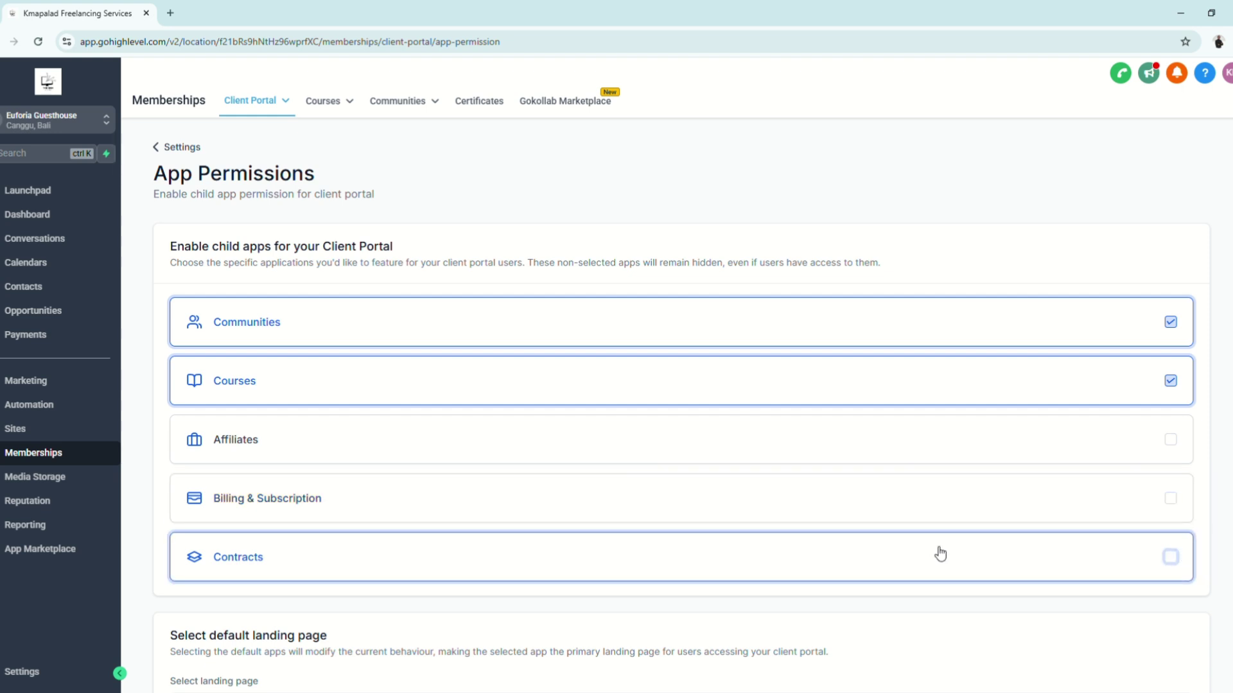
scroll(939, 552, down, 3)
click(1194, 634)
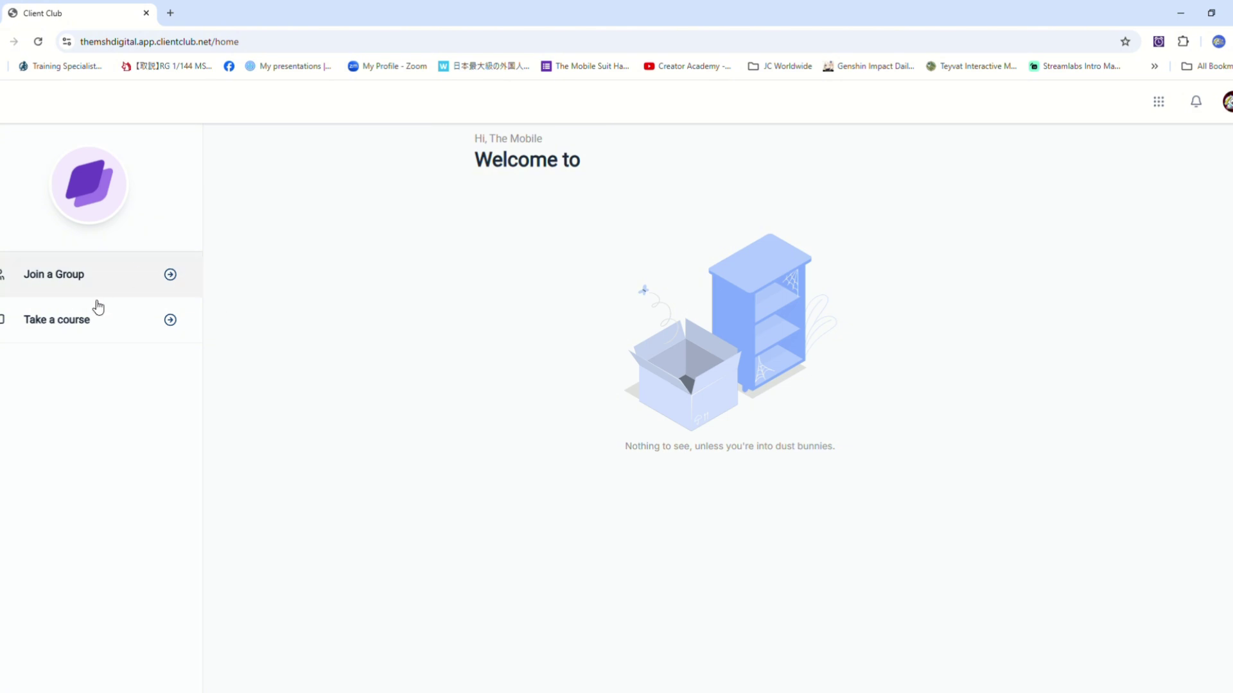
click(1157, 108)
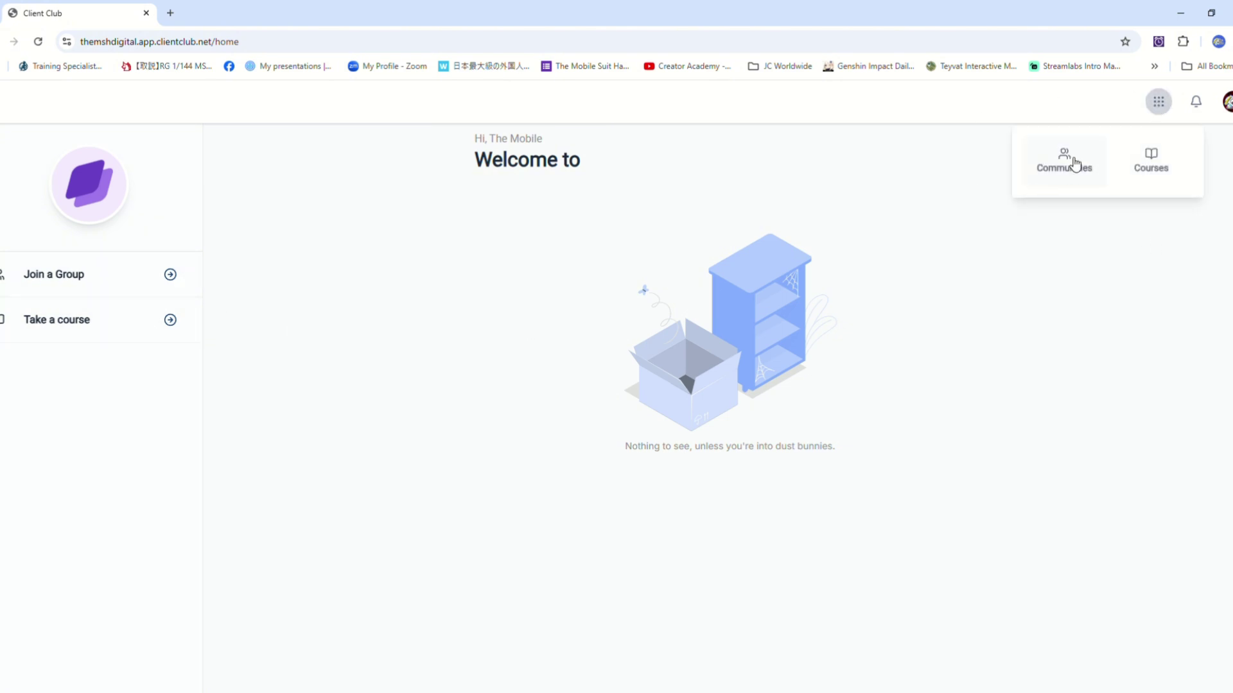
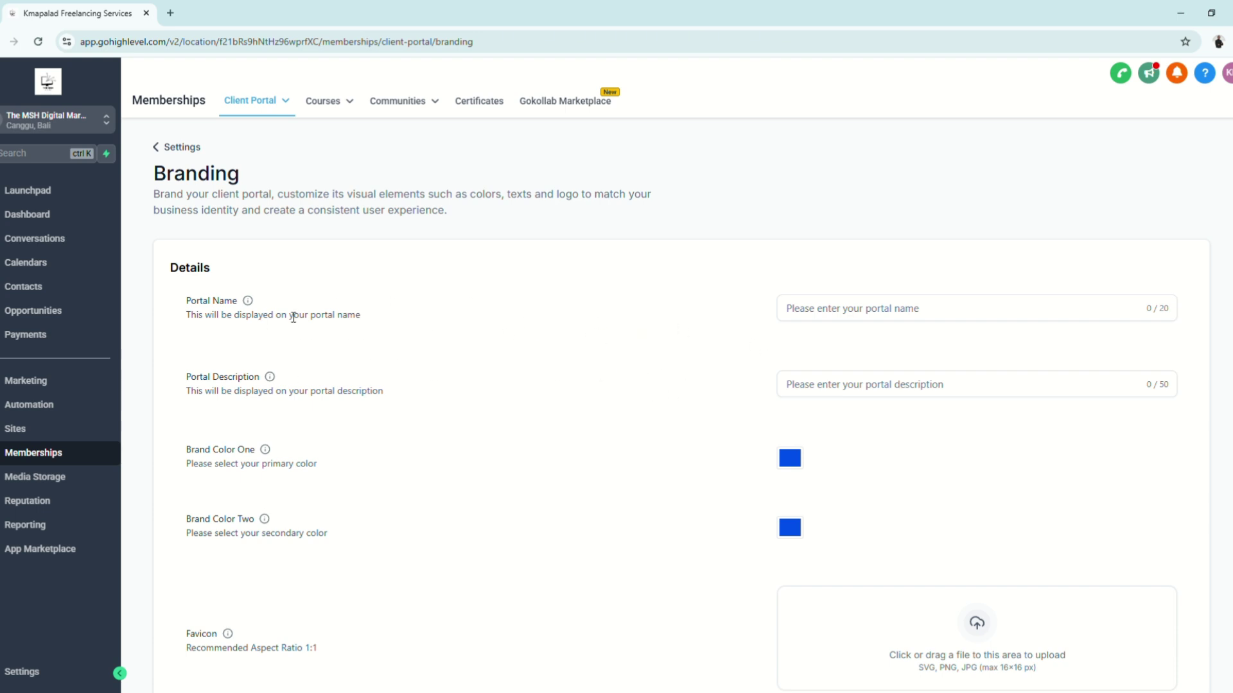
Examine the empty Portal Name and Portal Description fields and the brand color settings on the Branding page
click(839, 299)
click(832, 309)
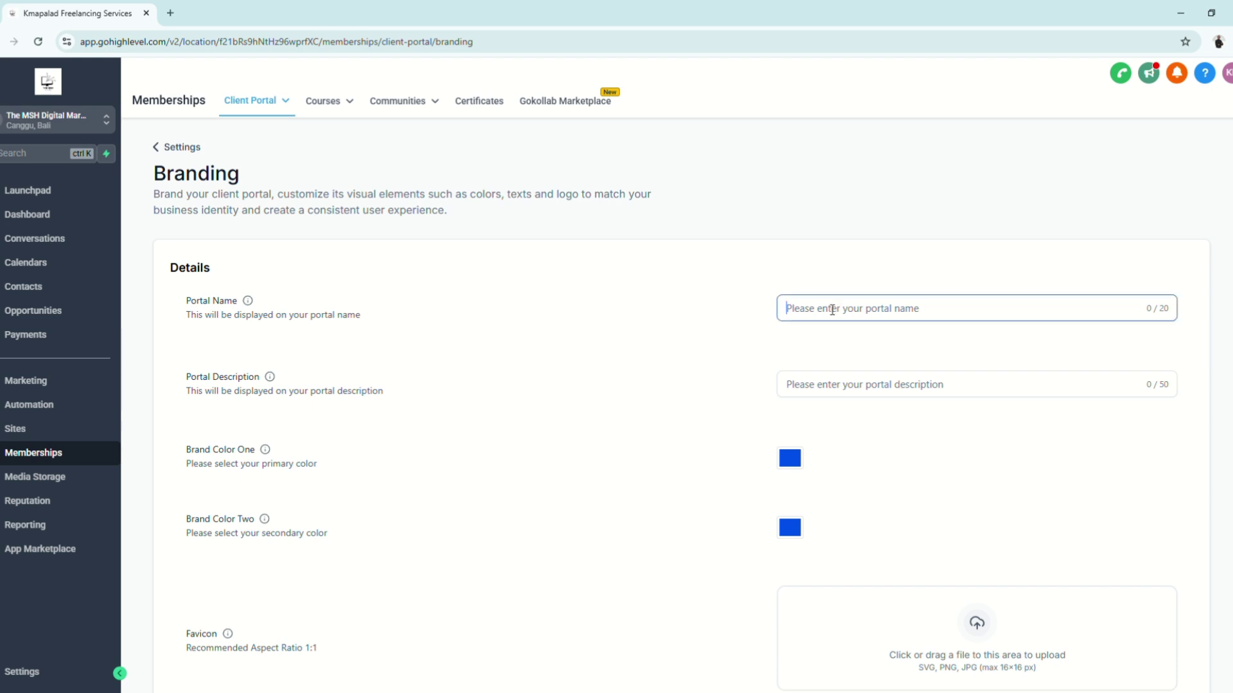
click(796, 380)
scroll(441, 485, down, 1)
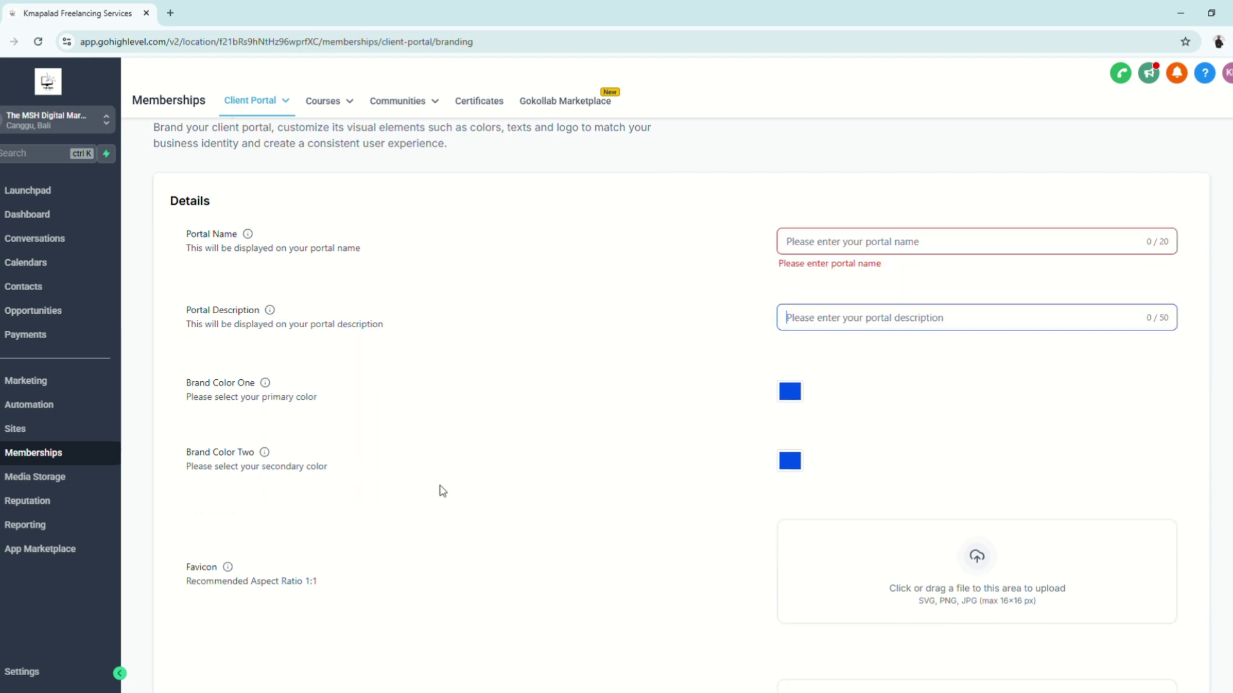
scroll(440, 485, down, 1)
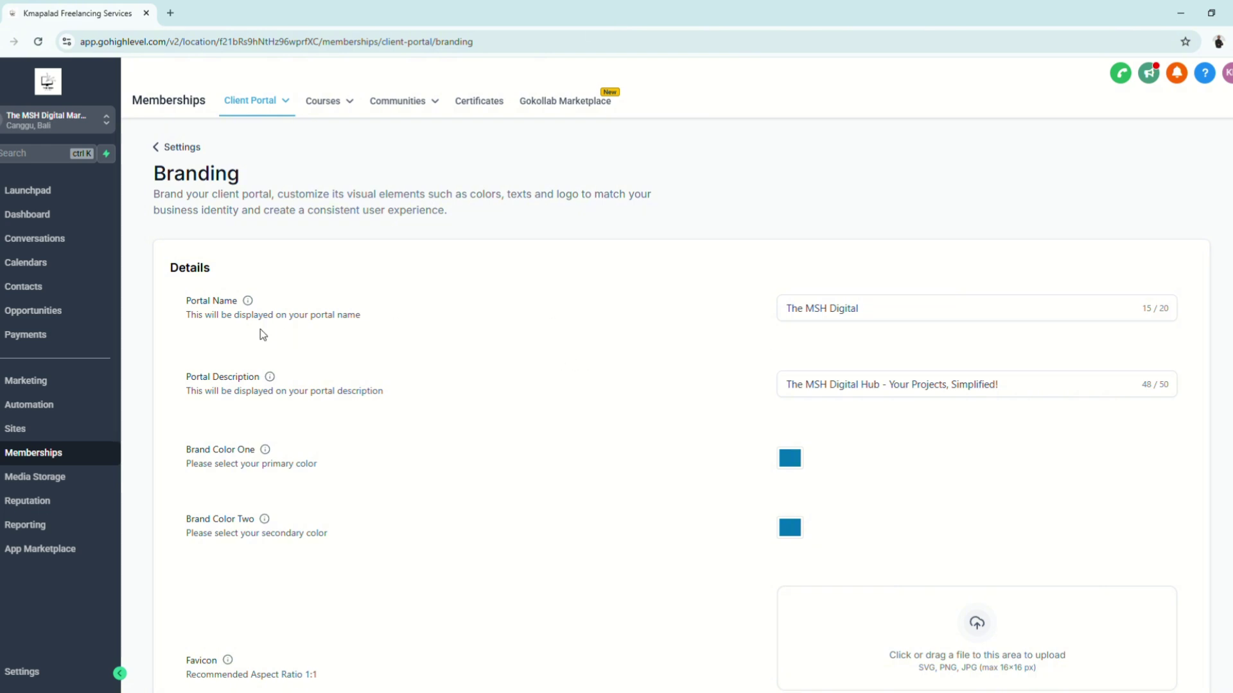
Review the text and character limits of the filled-in Portal Name and Portal Description fields
double_click(841, 308)
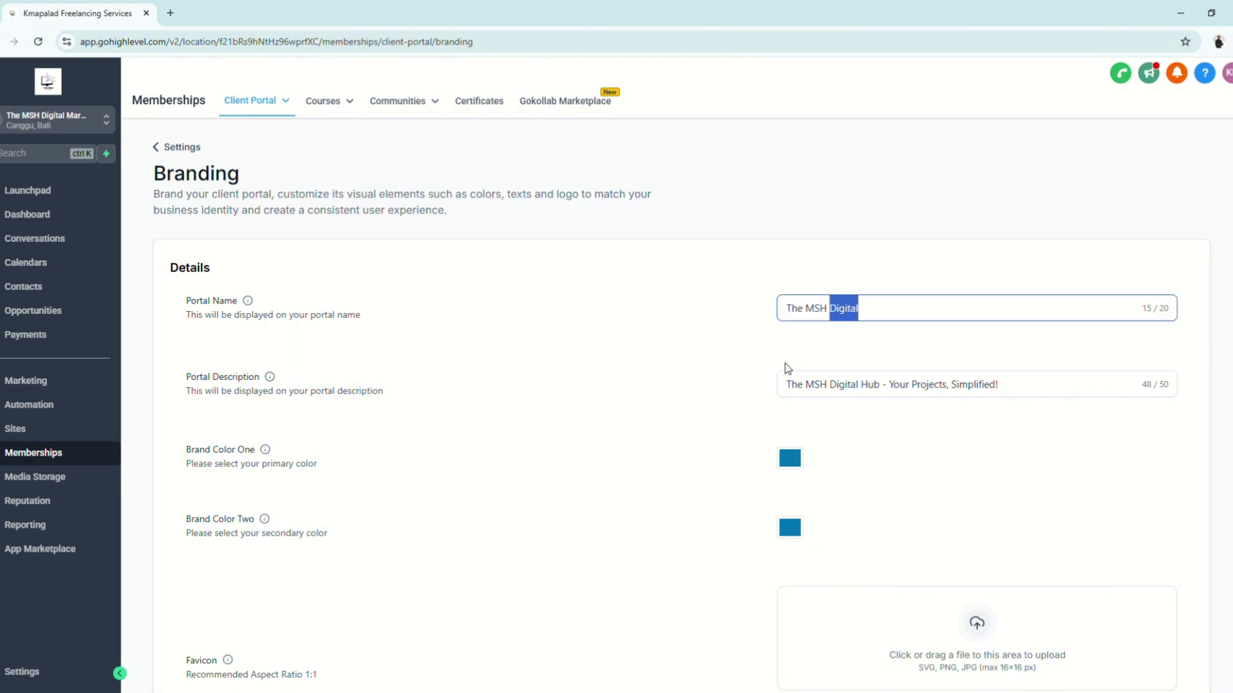
drag(792, 385, 1095, 393)
click(965, 439)
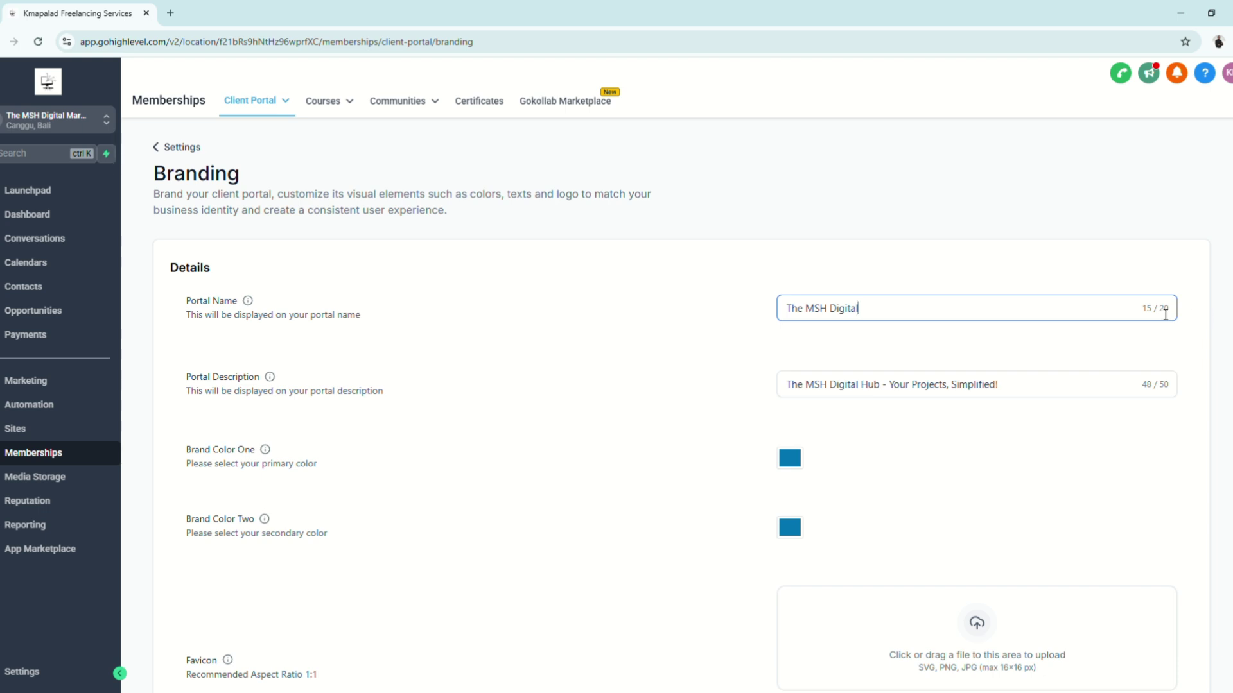
drag(1091, 388, 678, 386)
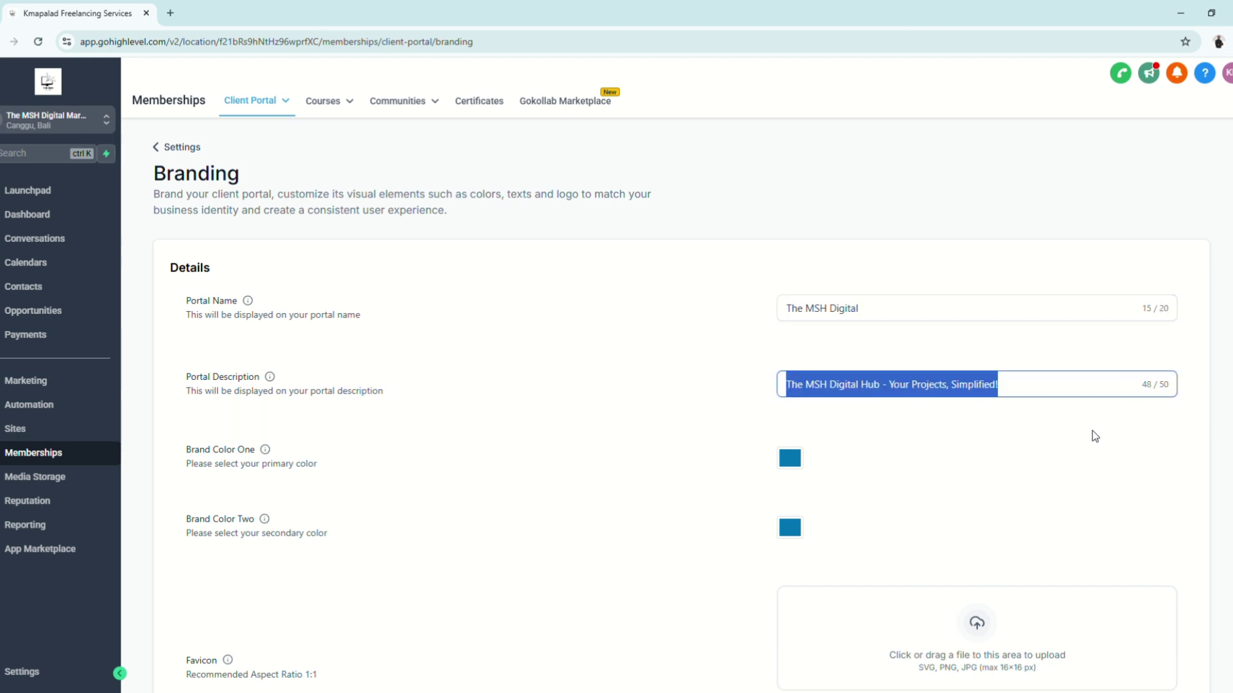
click(878, 434)
View the color pickers for Brand Color One and Brand Color Two without changing either color
scroll(851, 457, down, 1)
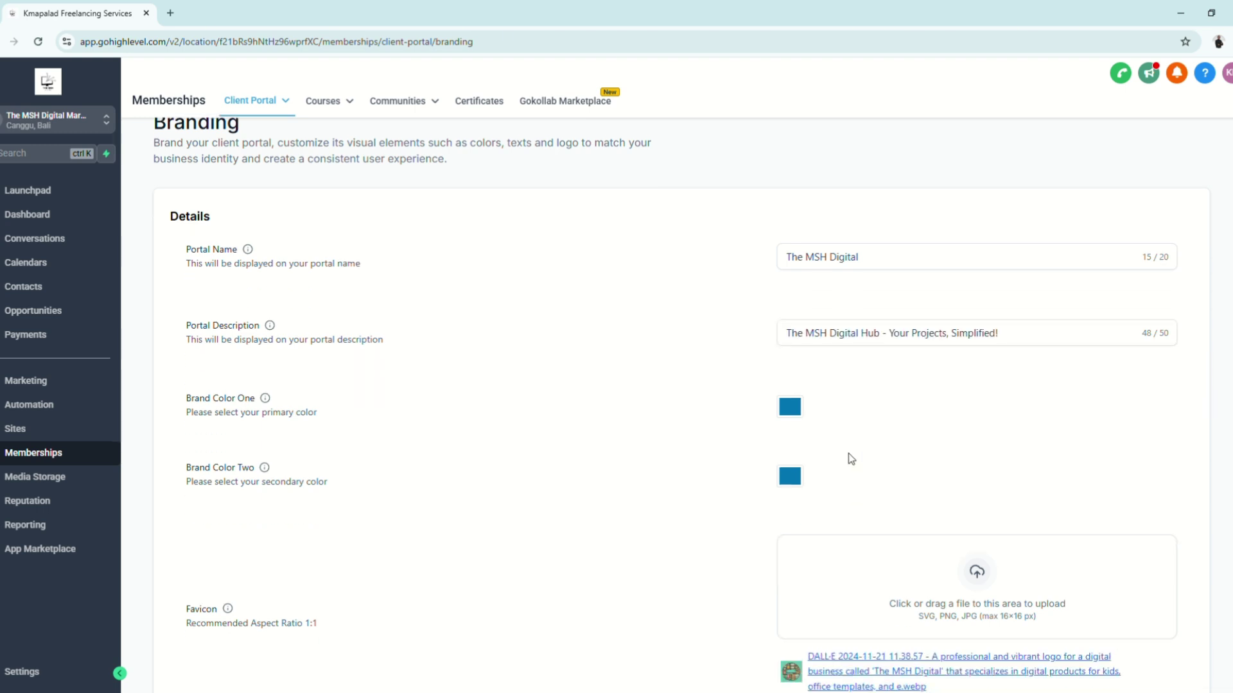
scroll(850, 458, down, 1)
click(791, 391)
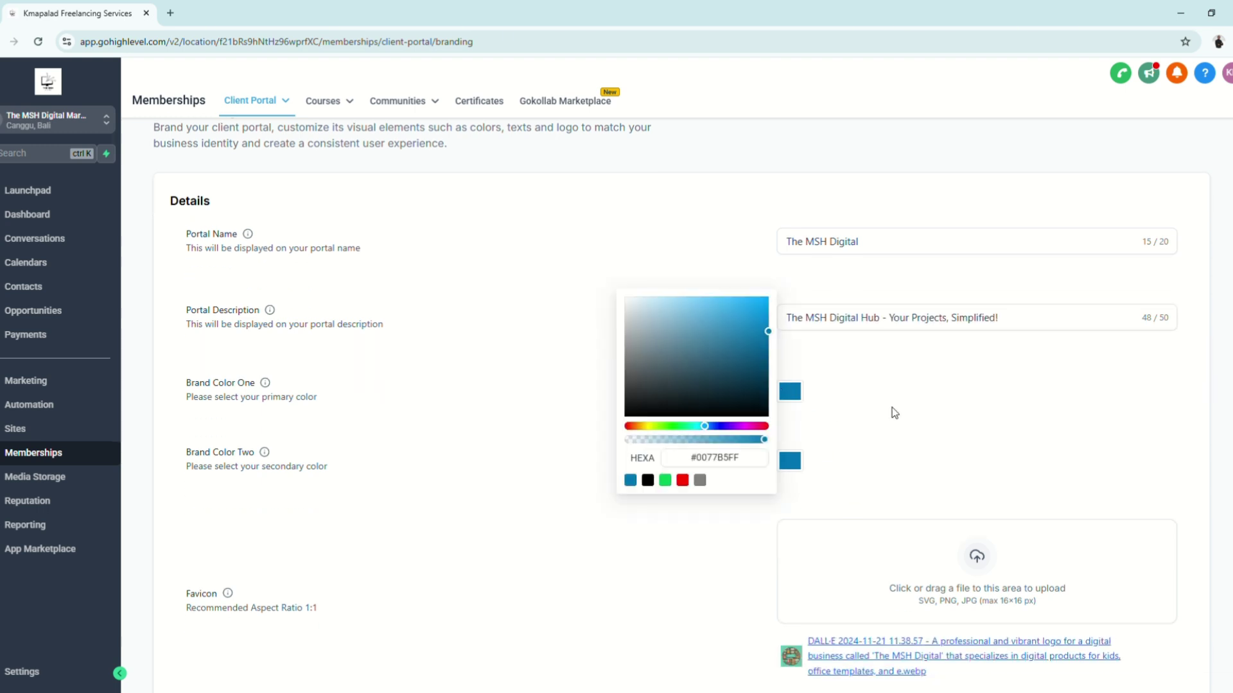
click(894, 412)
click(791, 461)
click(911, 449)
Review the Favicon, Portal Image, Logo, Support Email and Copyright settings on the Branding page
scroll(918, 450, down, 4)
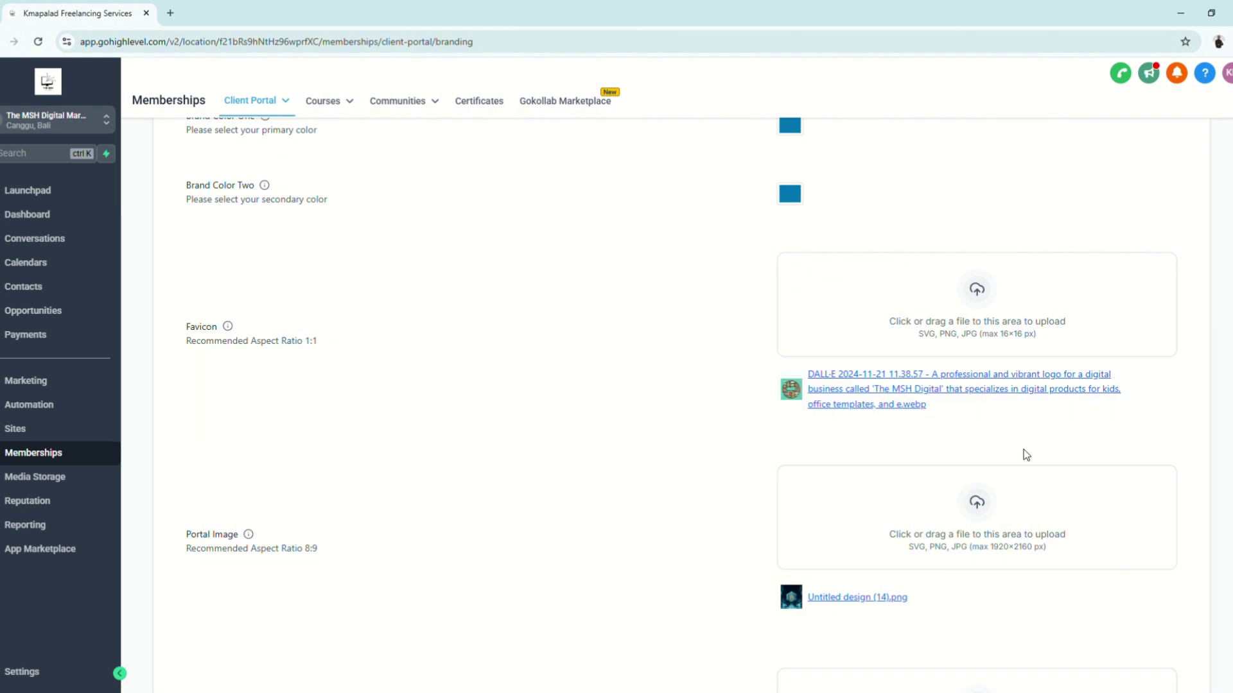
scroll(860, 469, down, 1)
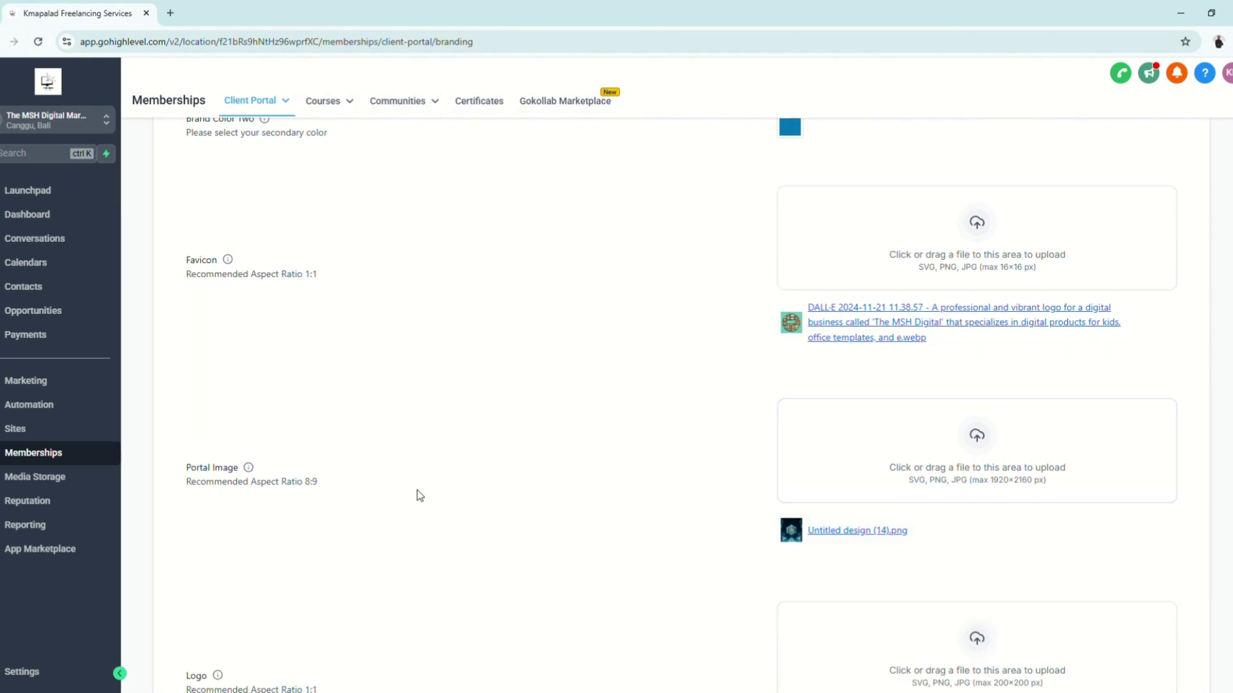
scroll(889, 514, down, 4)
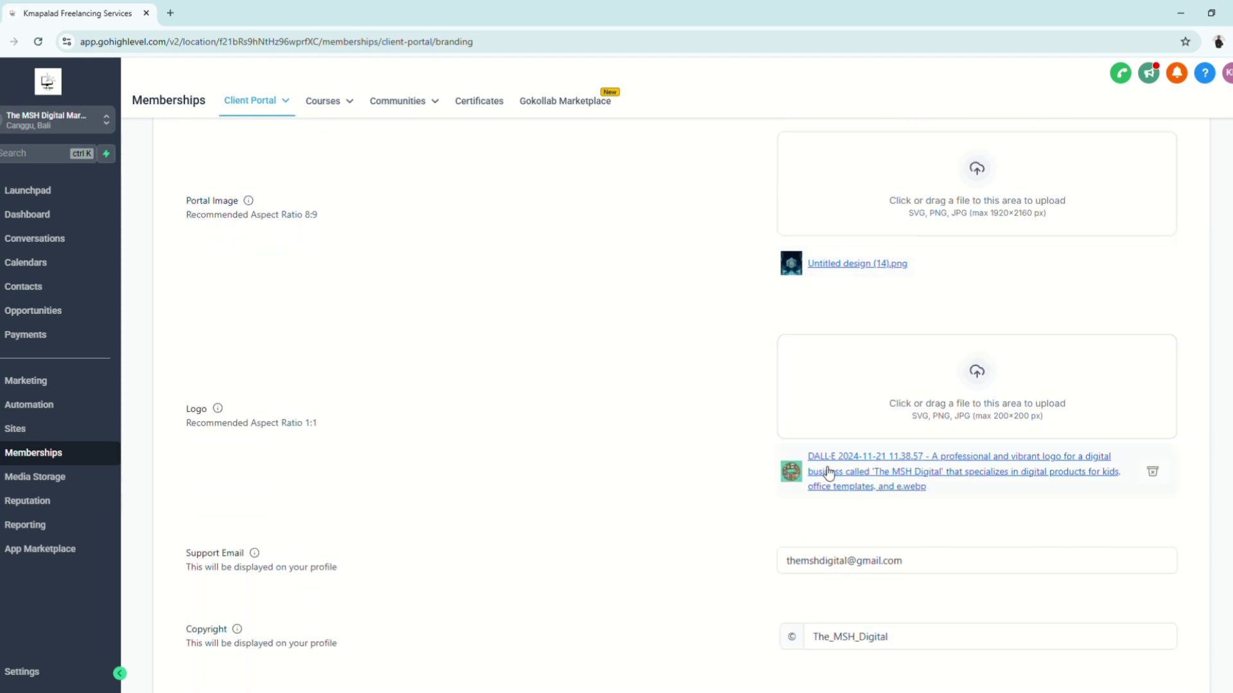
scroll(872, 479, down, 2)
click(872, 436)
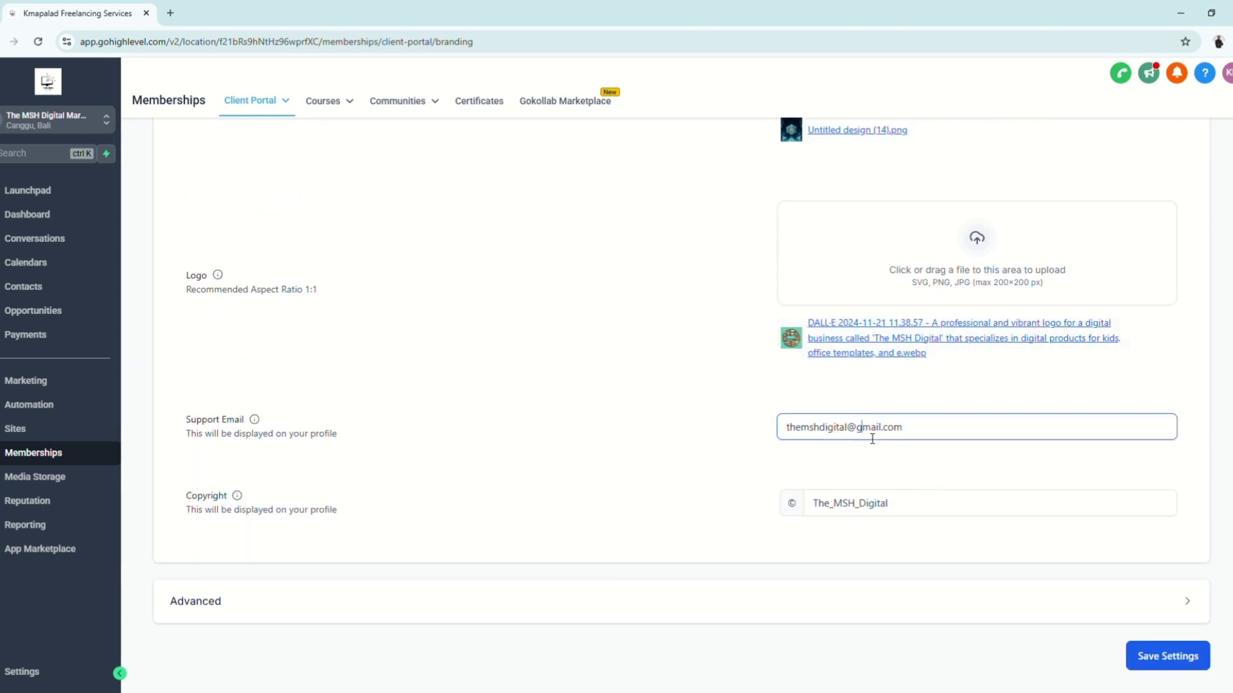
drag(905, 508, 723, 514)
click(632, 513)
scroll(706, 537, down, 1)
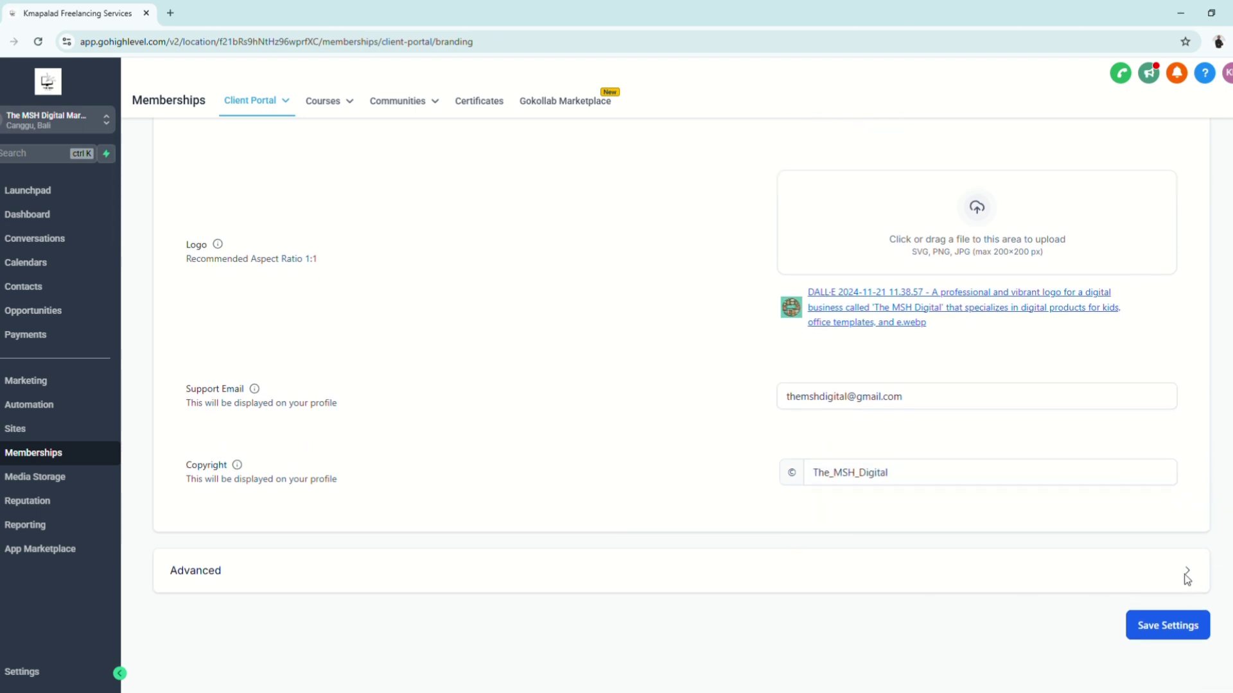
Expand the Advanced branding section and examine the Custom JS, Custom CSS and Tracking Code editors
click(237, 575)
scroll(672, 542, down, 3)
scroll(673, 541, down, 7)
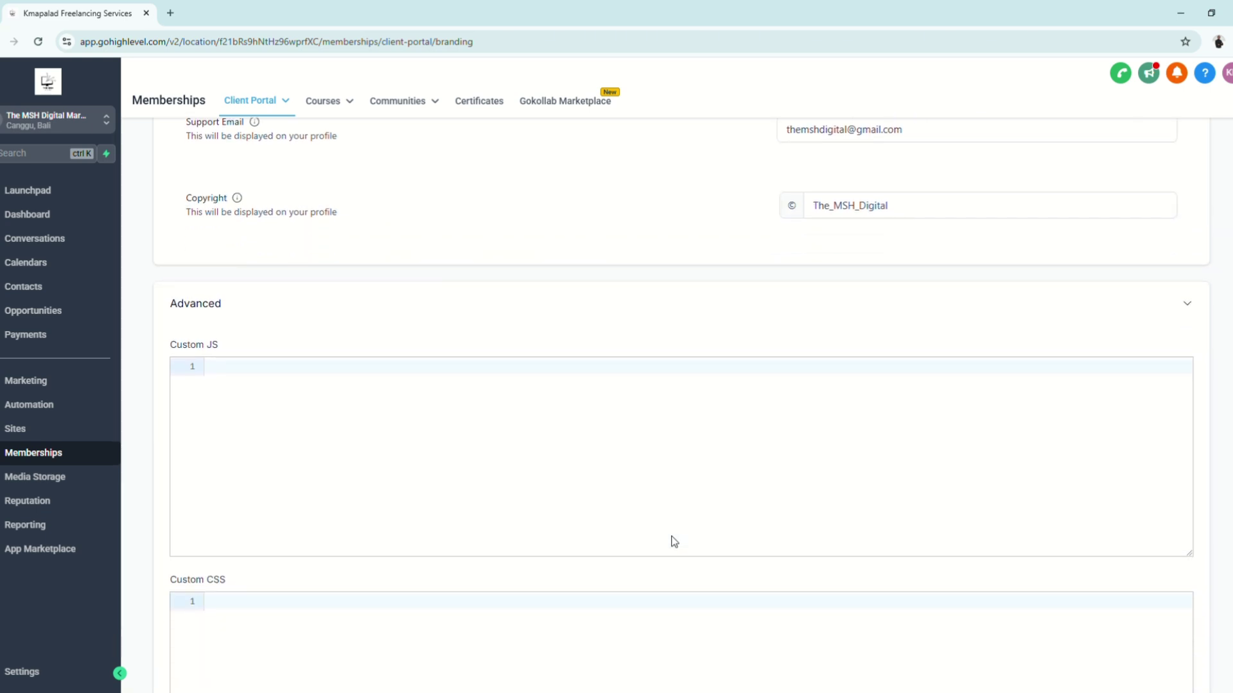
scroll(674, 542, up, 7)
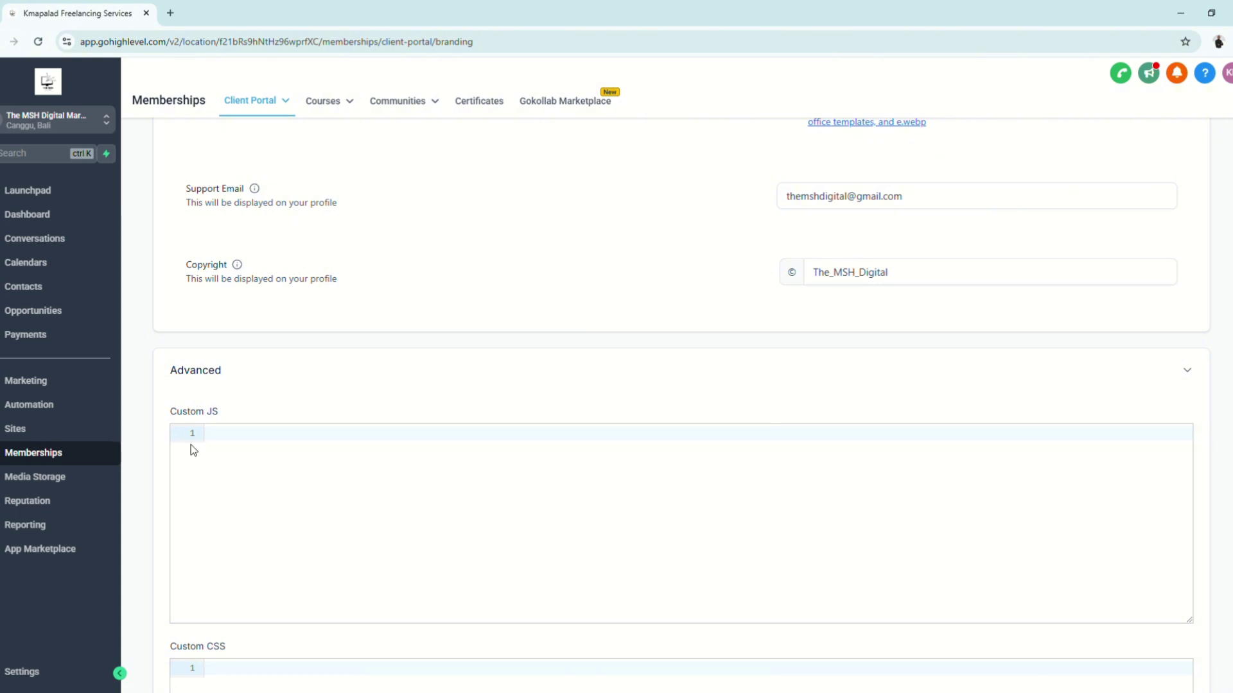
scroll(313, 509, down, 2)
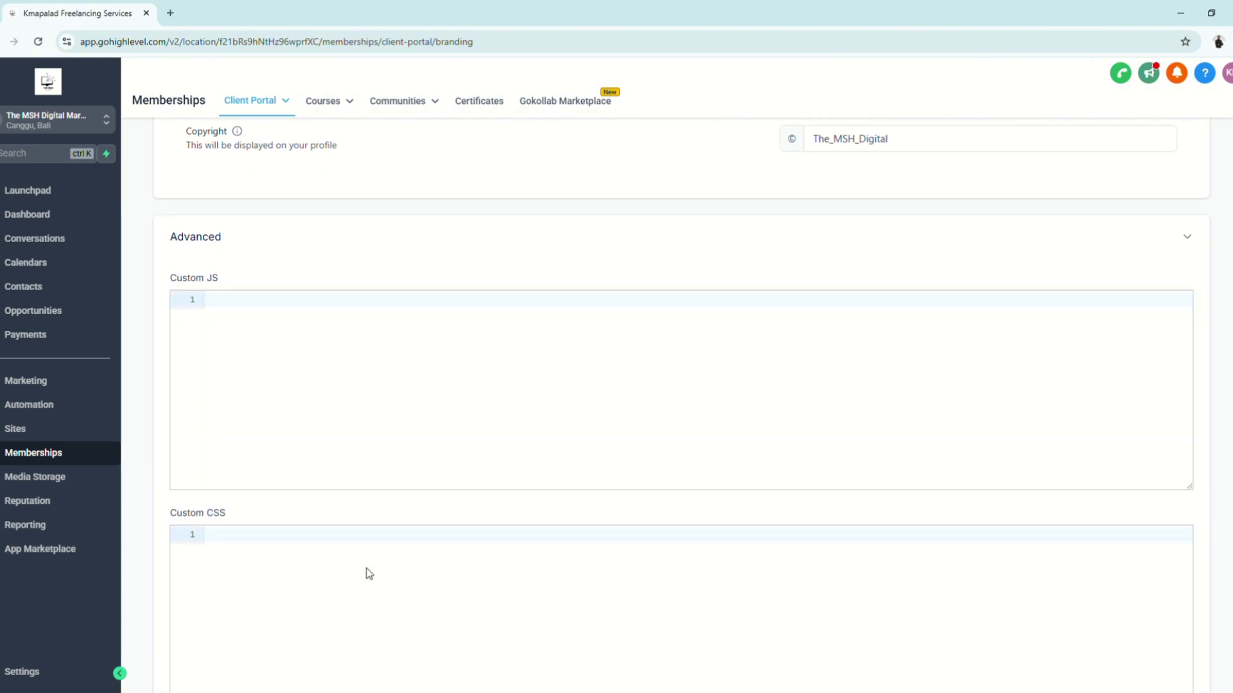
scroll(366, 573, down, 4)
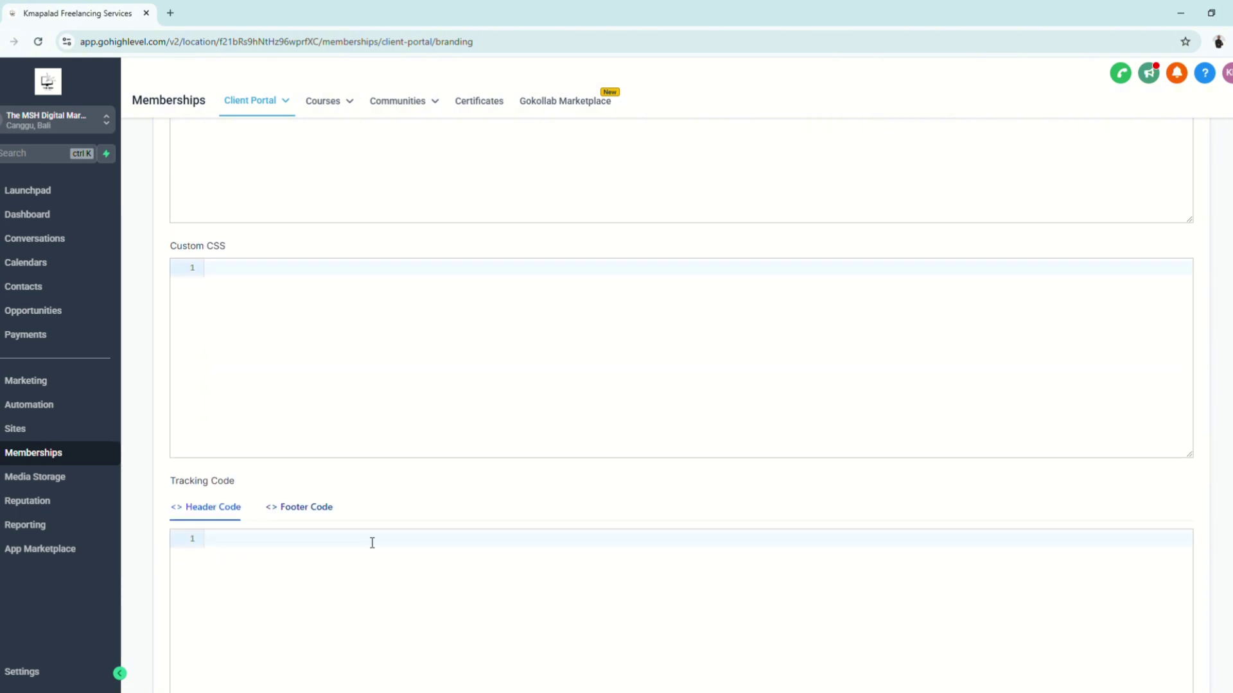
scroll(497, 578, up, 6)
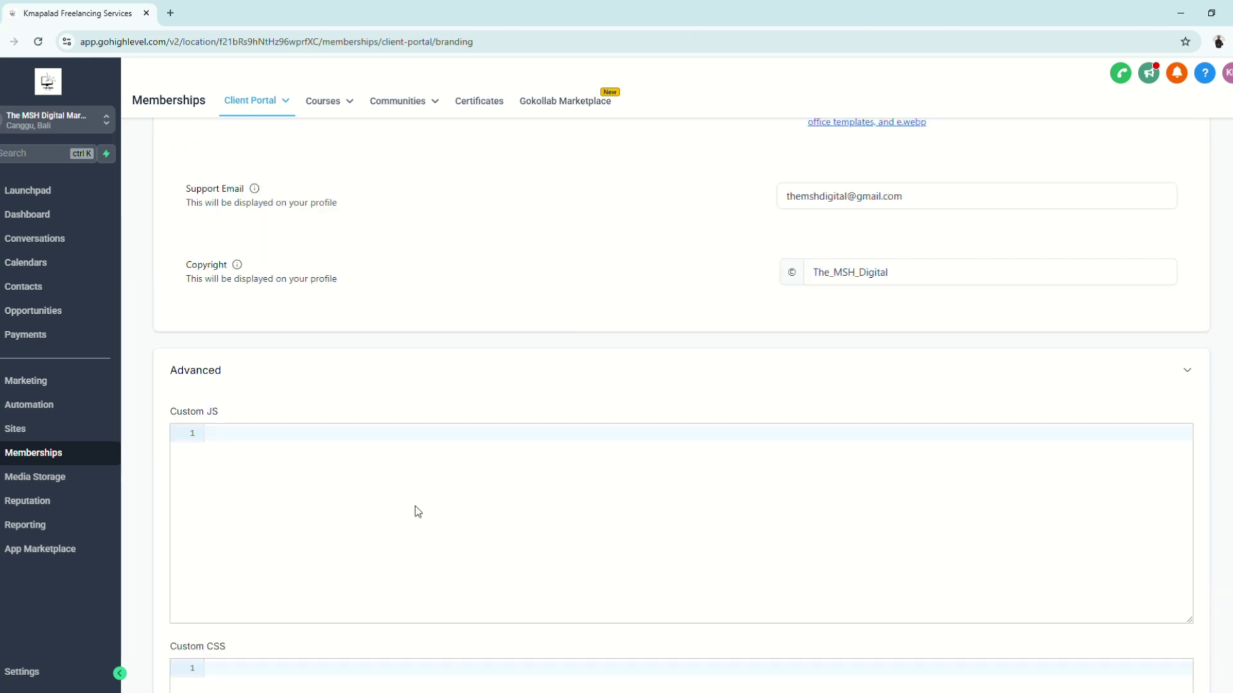
scroll(626, 525, up, 7)
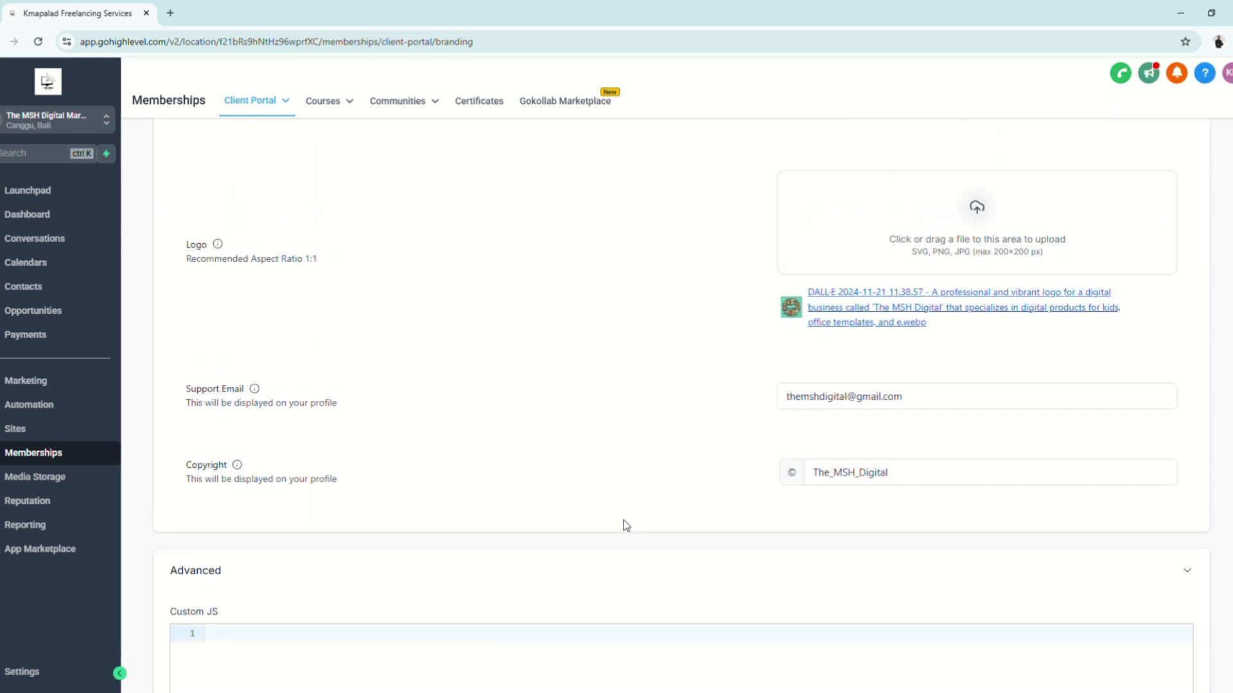
scroll(626, 525, up, 3)
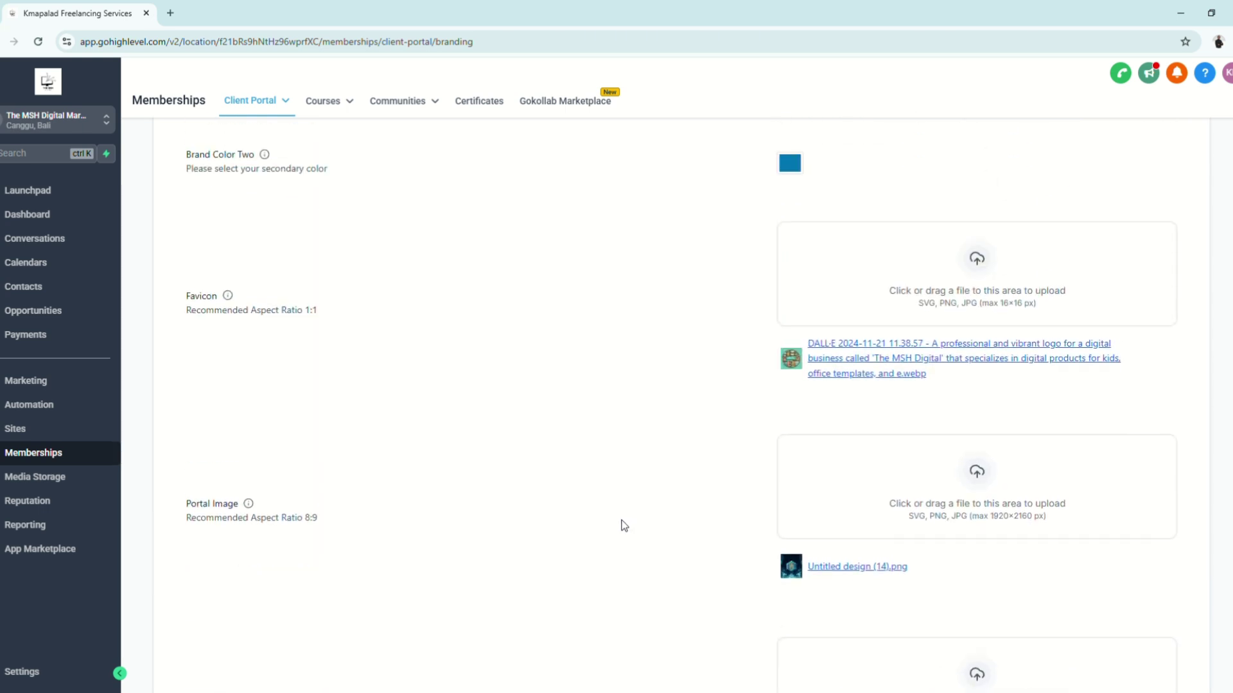
scroll(623, 525, up, 2)
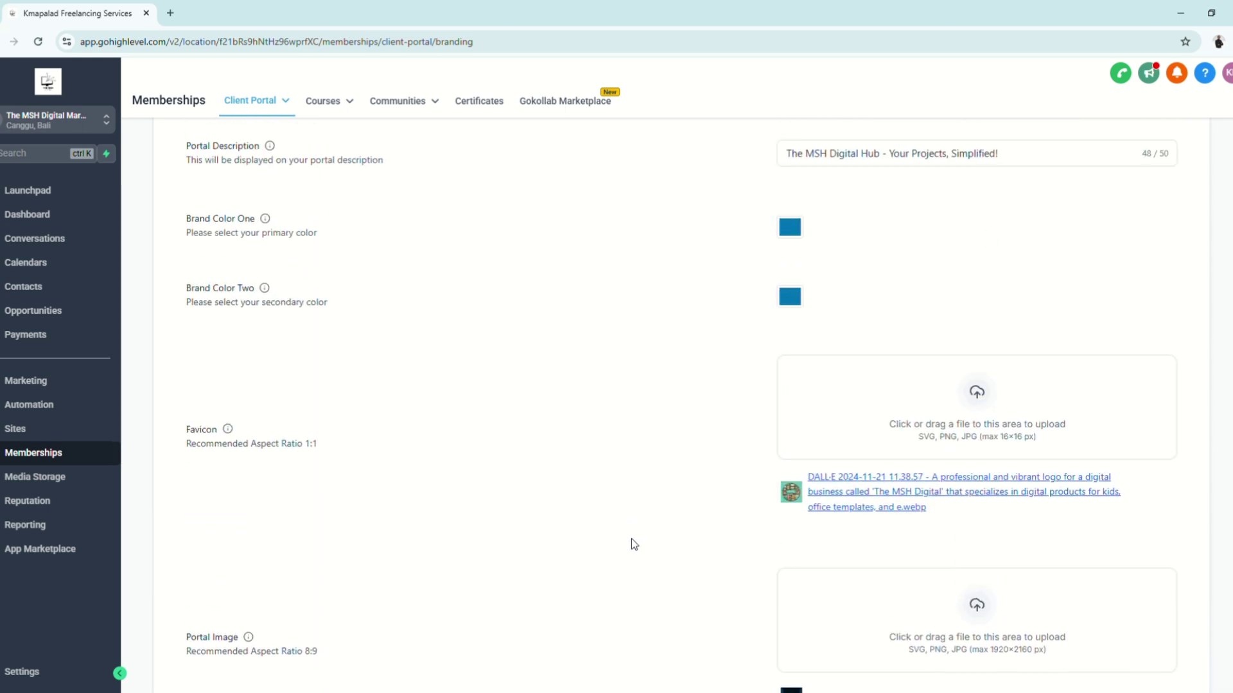
scroll(630, 538, down, 3)
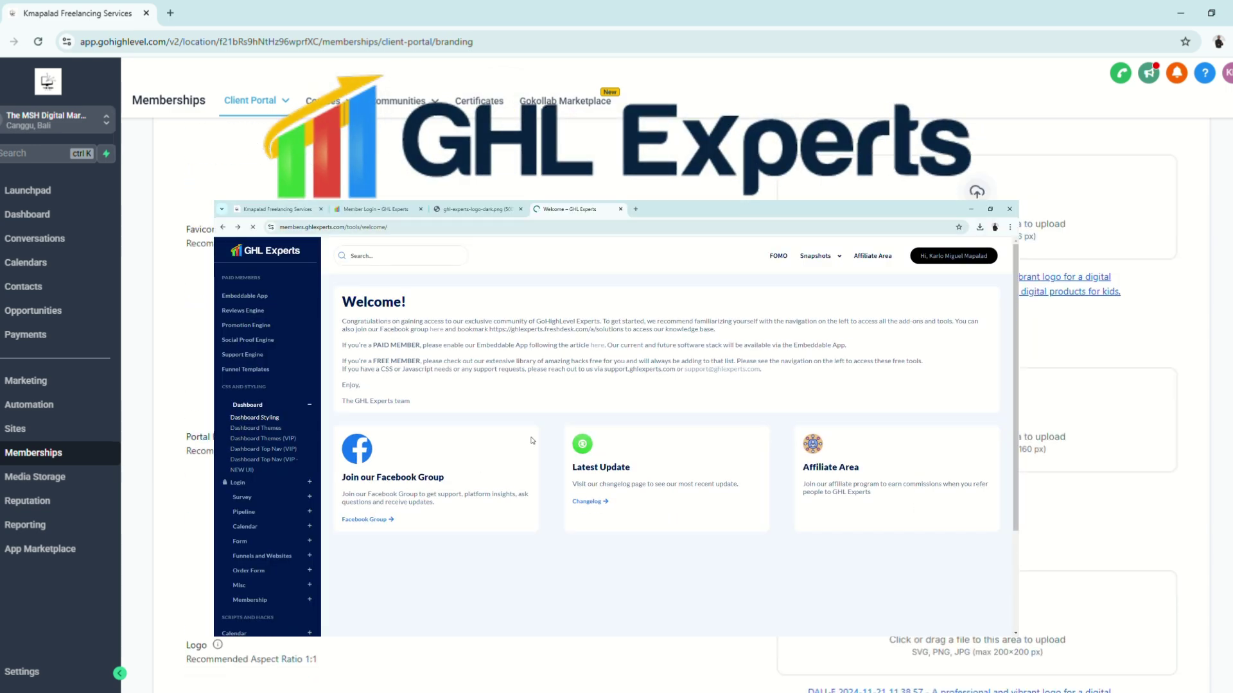
Collapse the Advanced section and save the client portal branding settings
scroll(532, 441, down, 10)
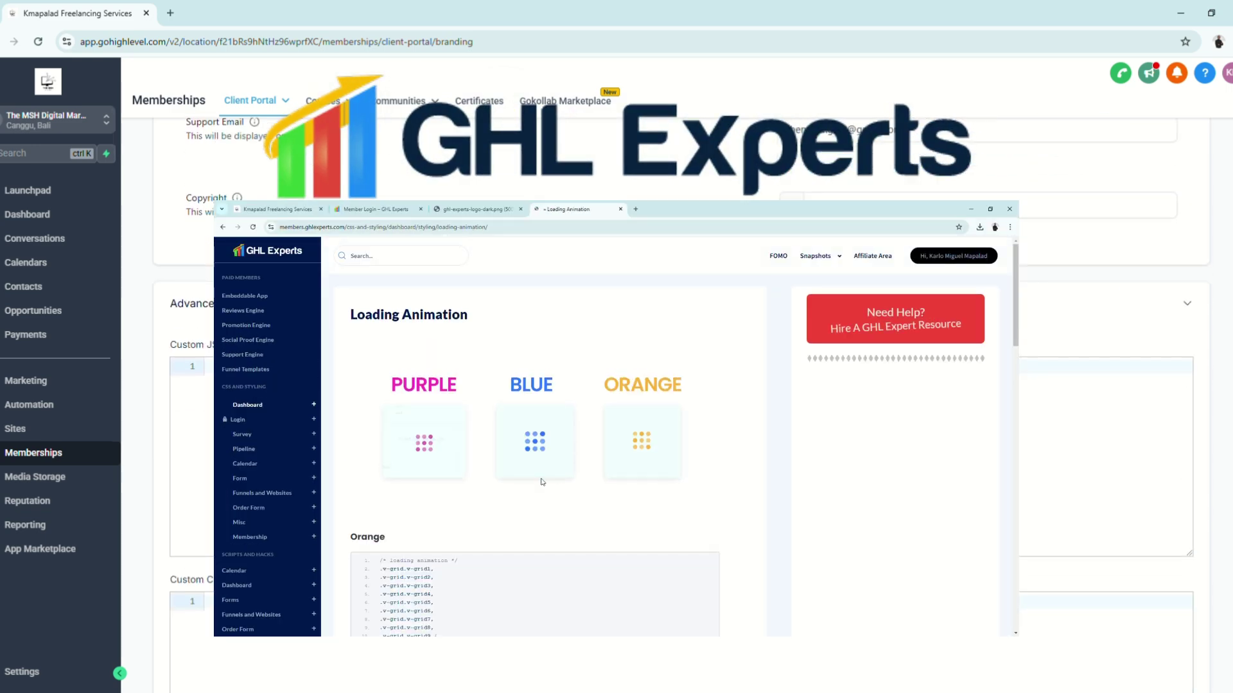
click(1187, 303)
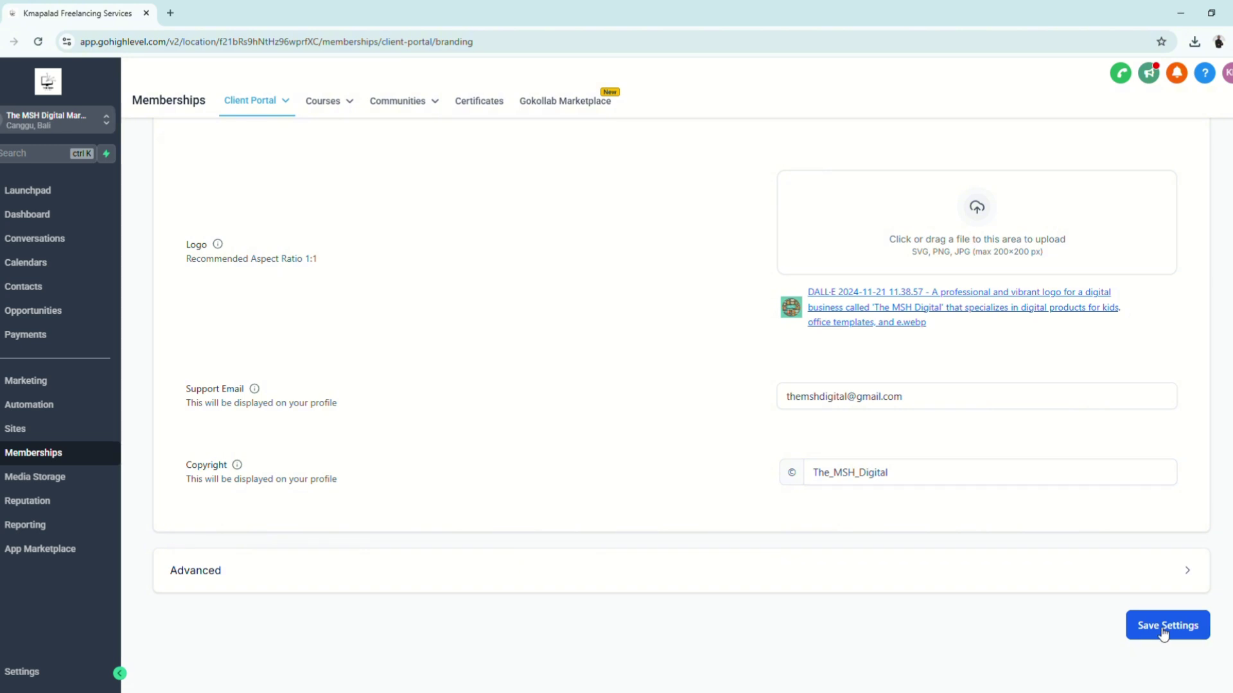
click(1164, 631)
scroll(662, 493, up, 9)
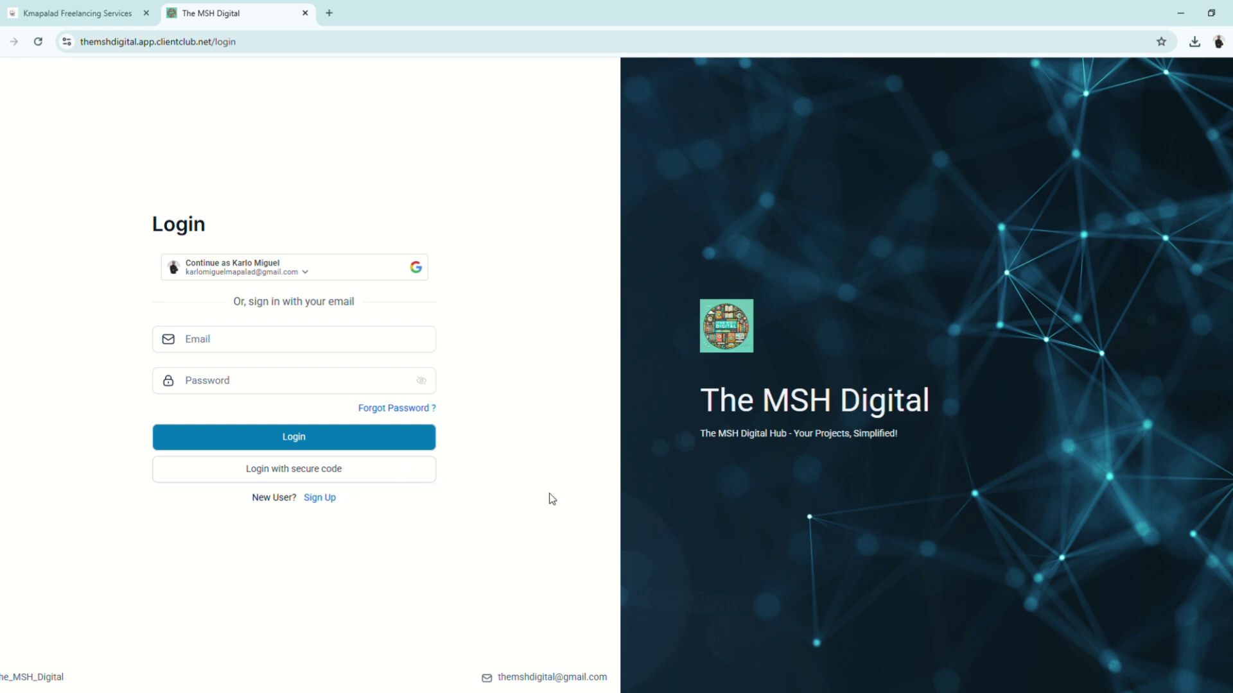
Sign in to the client portal with the suggested Google account
click(310, 275)
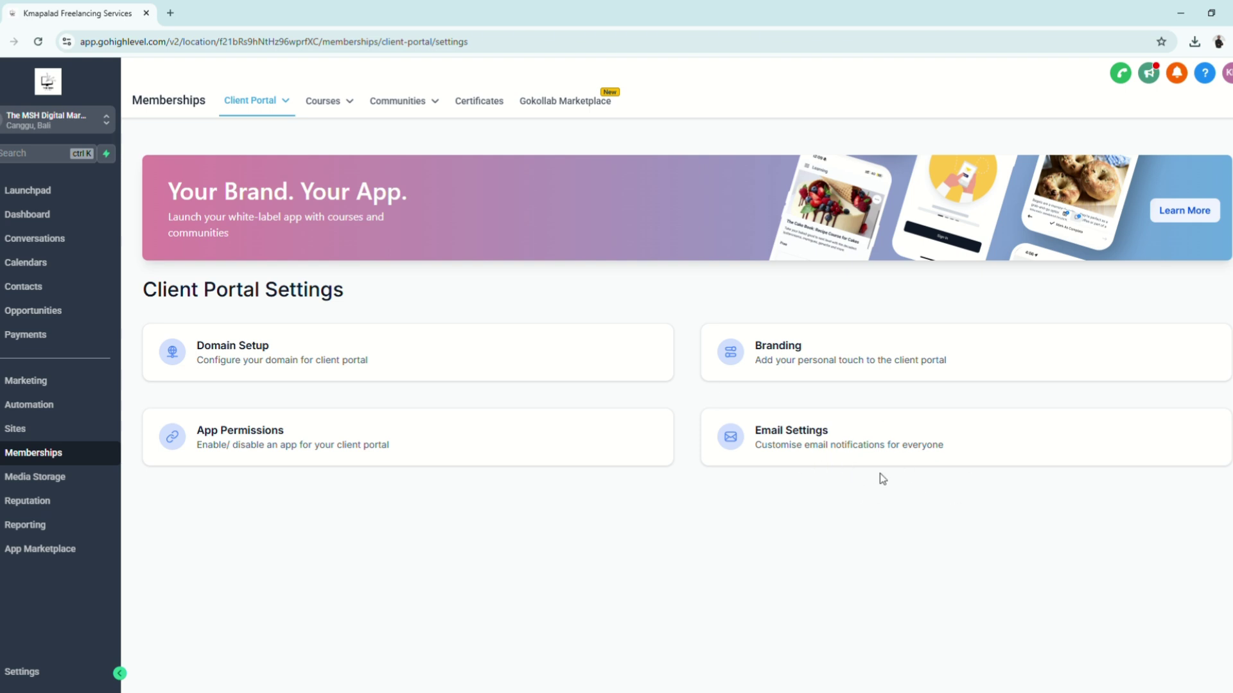
Open the client portal's Email Settings and read the Group Invitation Email description for Communities
click(864, 433)
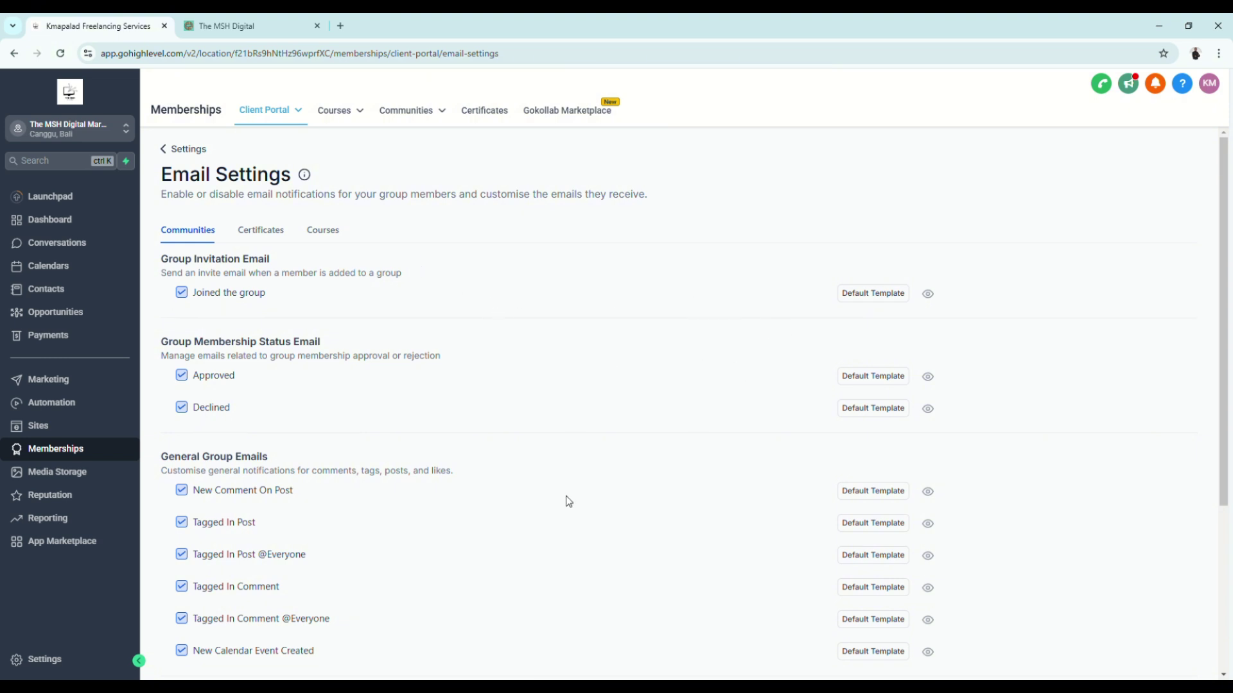
triple_click(179, 263)
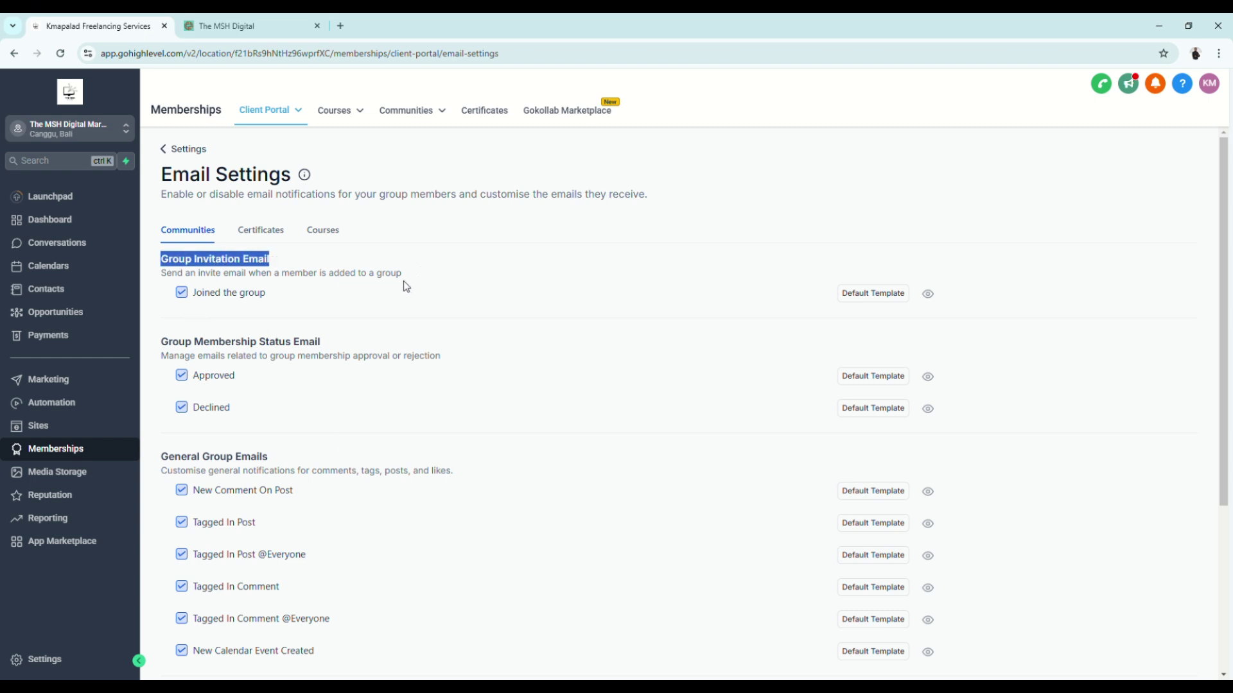
drag(220, 278, 364, 278)
click(306, 278)
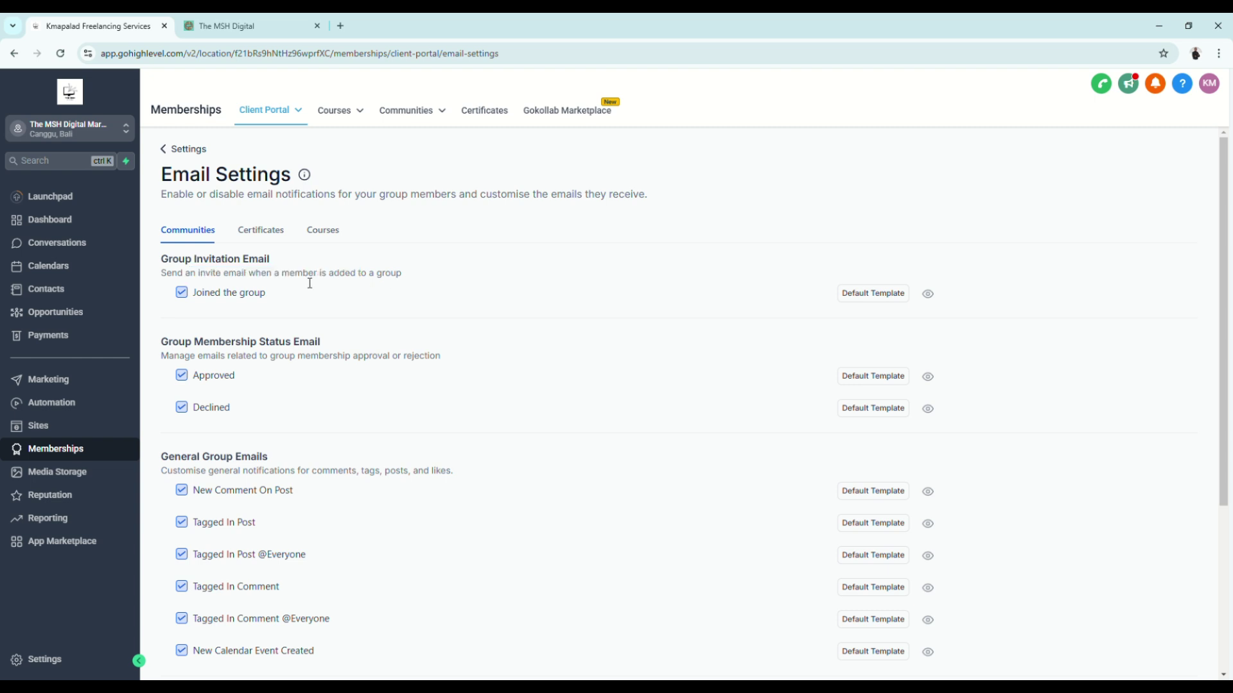
drag(260, 278, 194, 282)
click(424, 278)
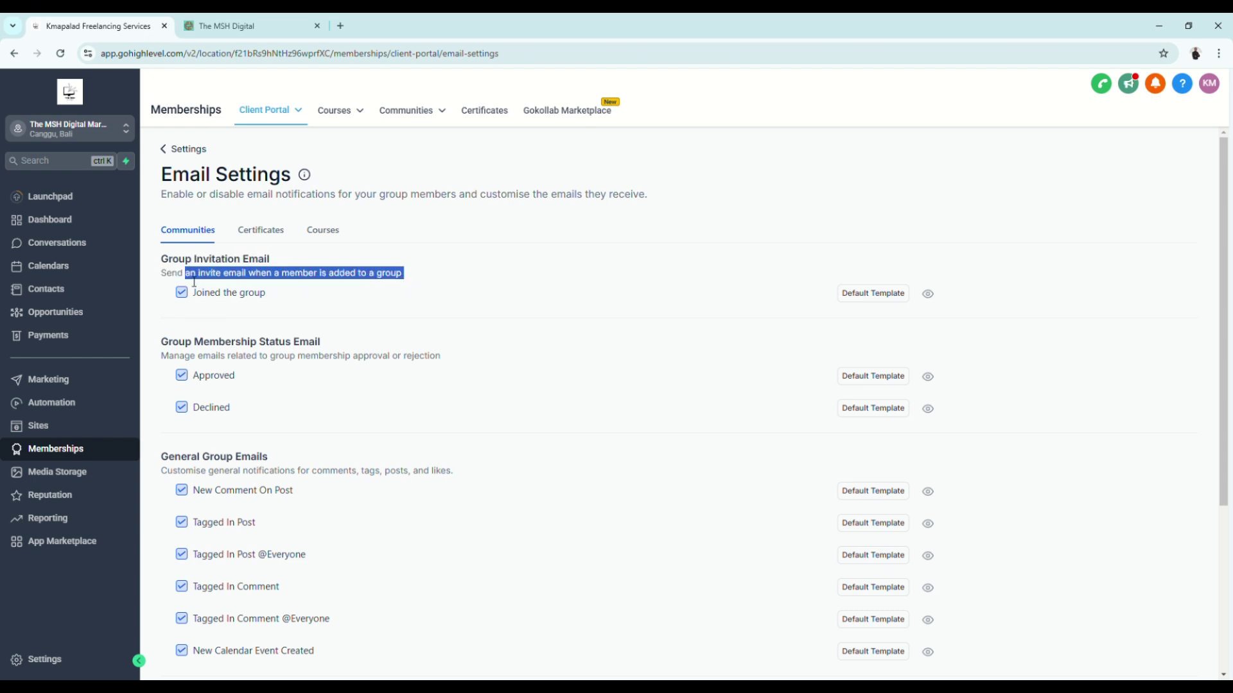
click(658, 287)
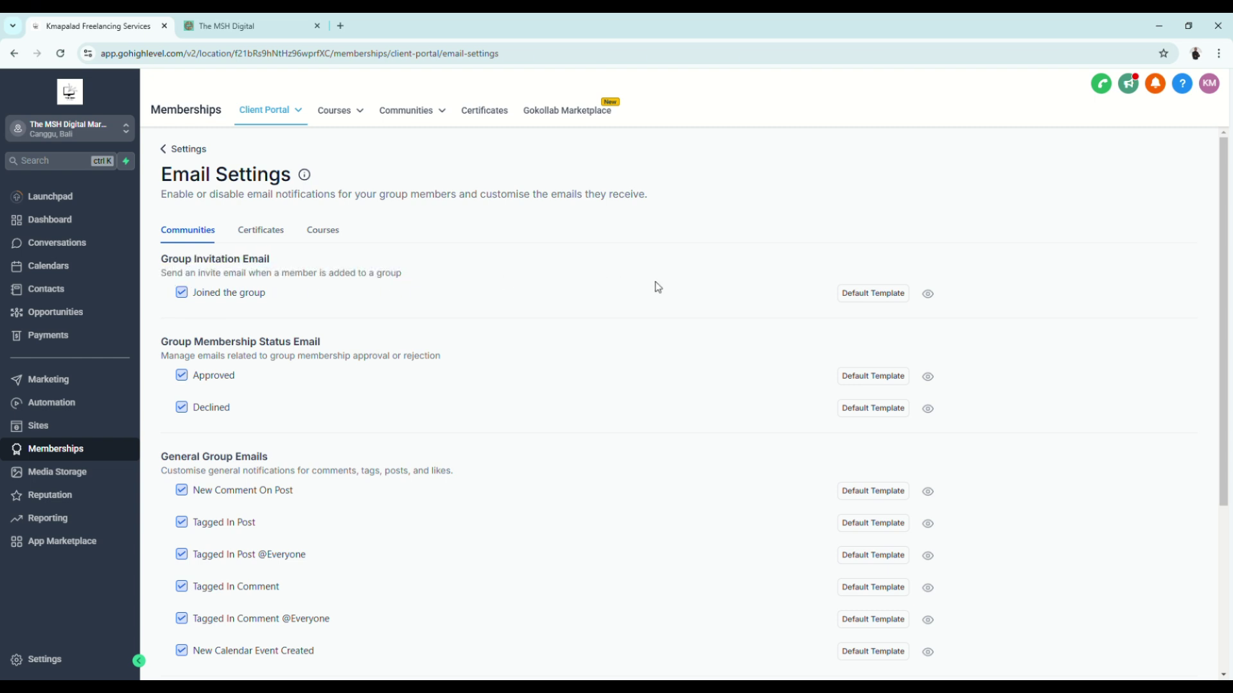
Assign the Client Portal Welcome template to the Joined the group invitation email and save it
click(880, 295)
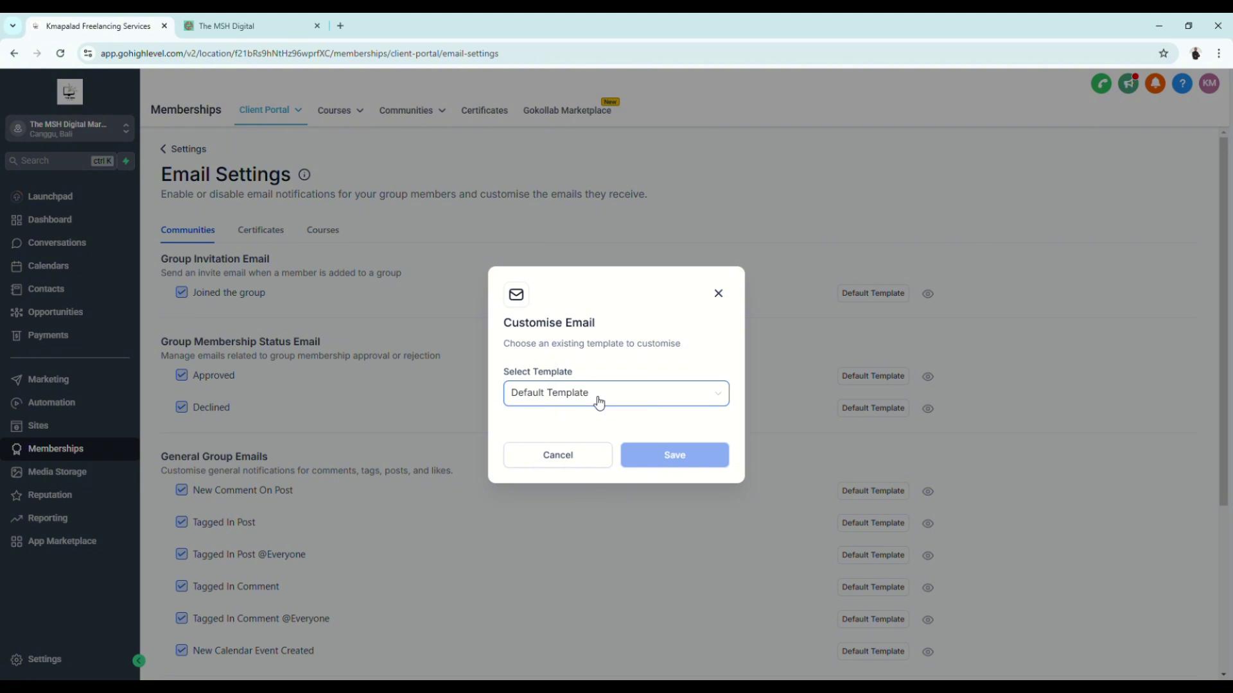
click(599, 402)
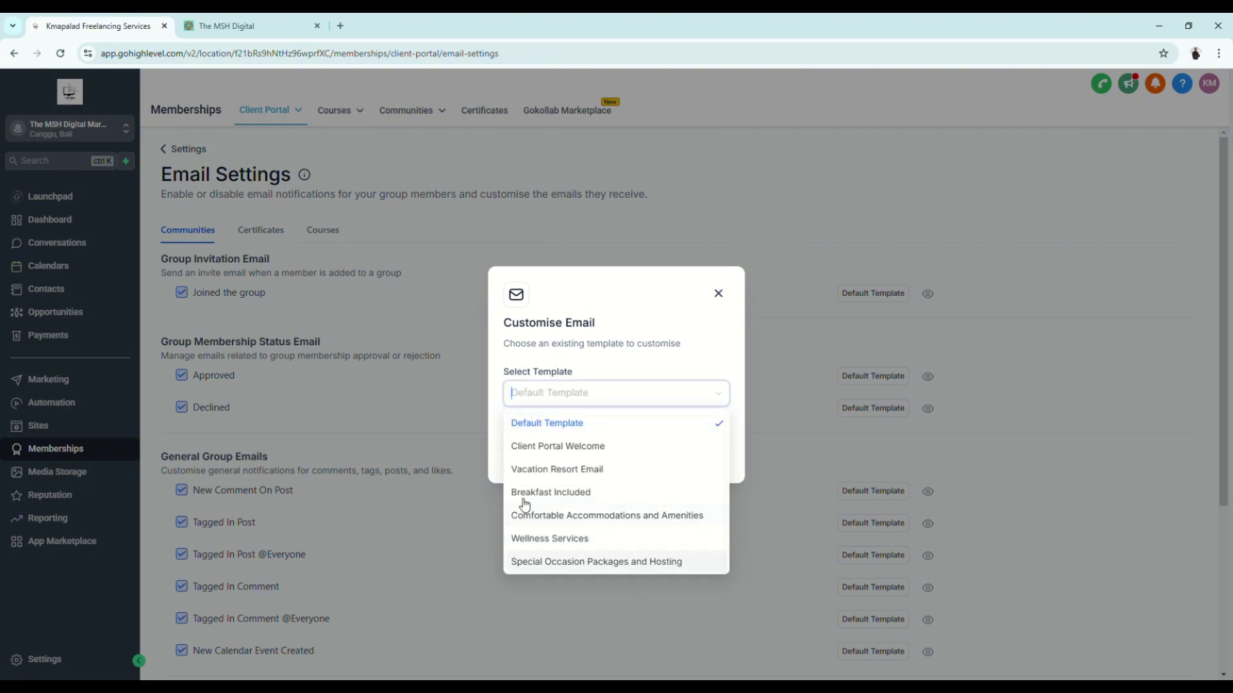
click(543, 447)
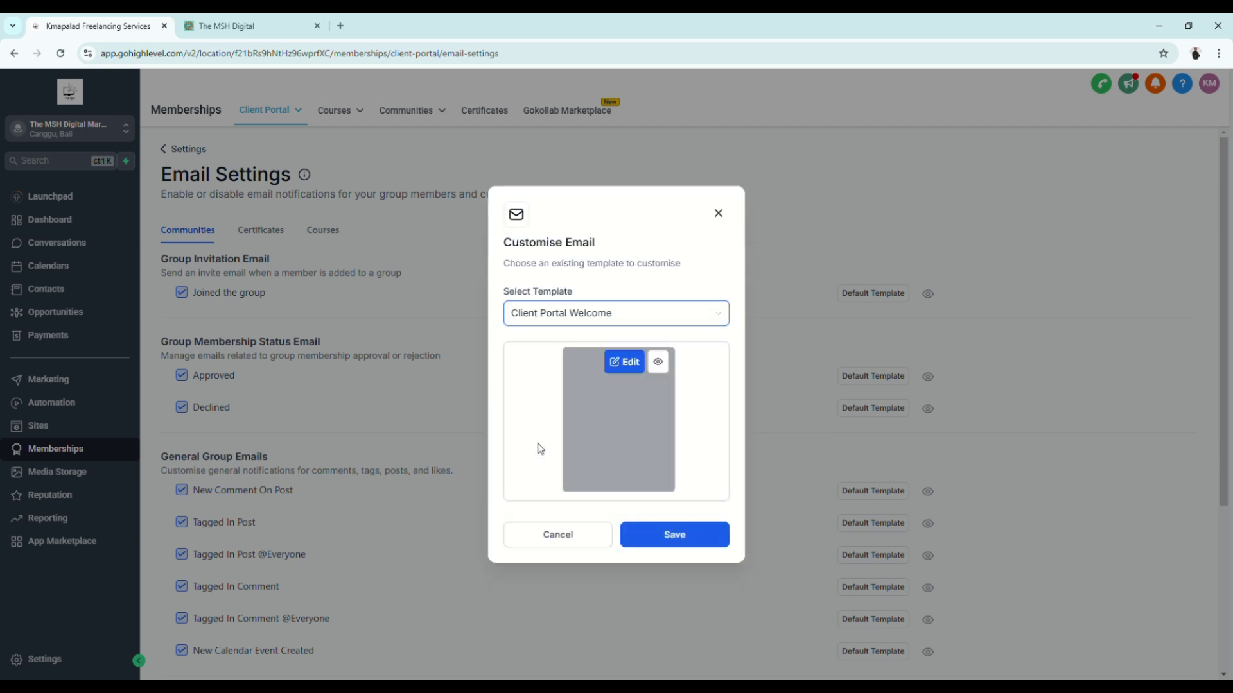
click(658, 317)
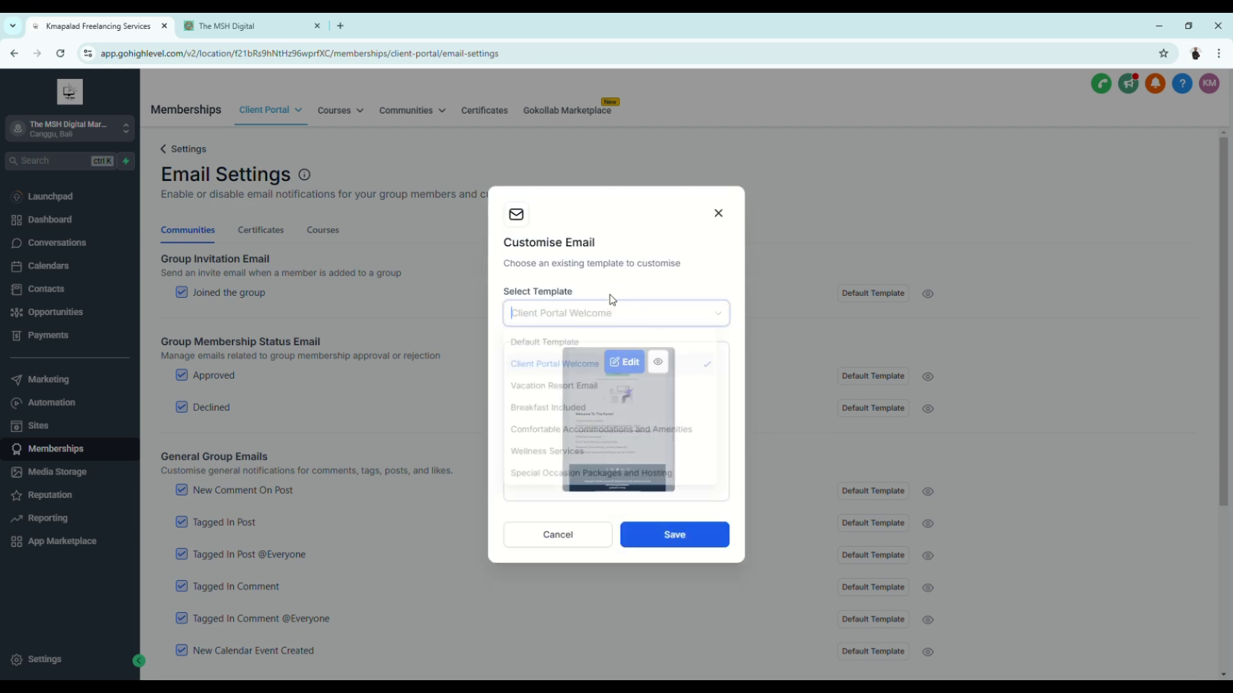
click(600, 365)
click(671, 537)
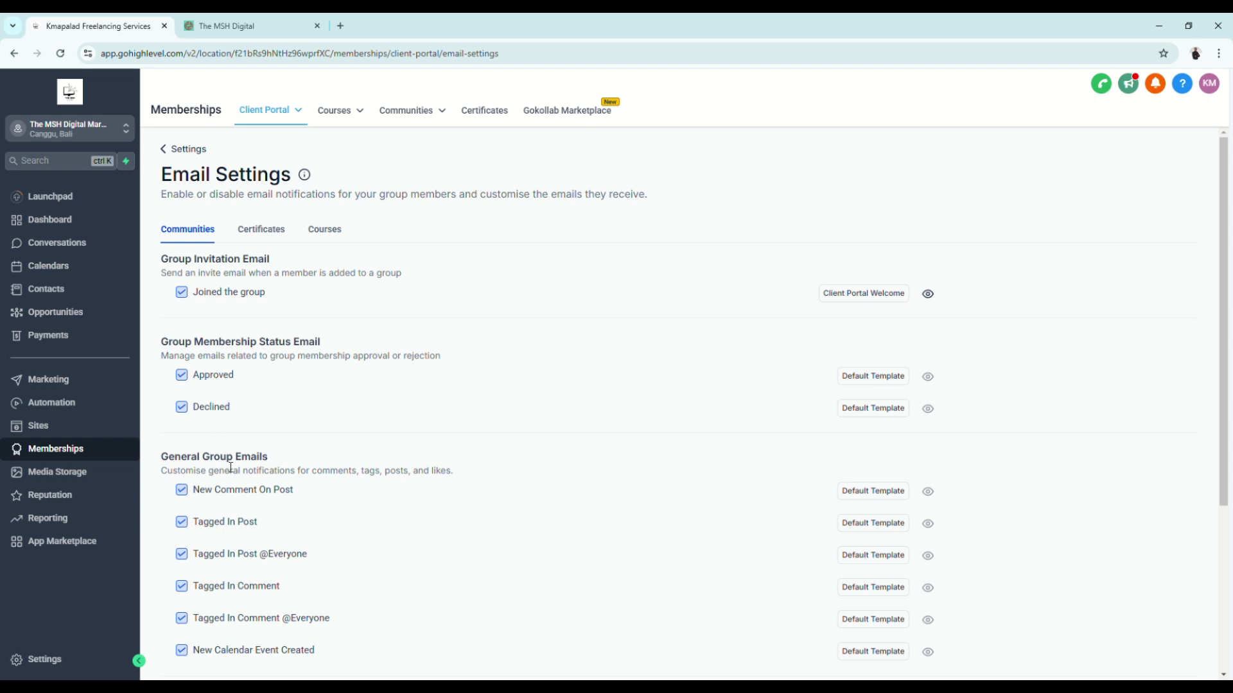
Review the remaining Communities email notifications, as well as those for Certificates and Courses
scroll(234, 504, down, 1)
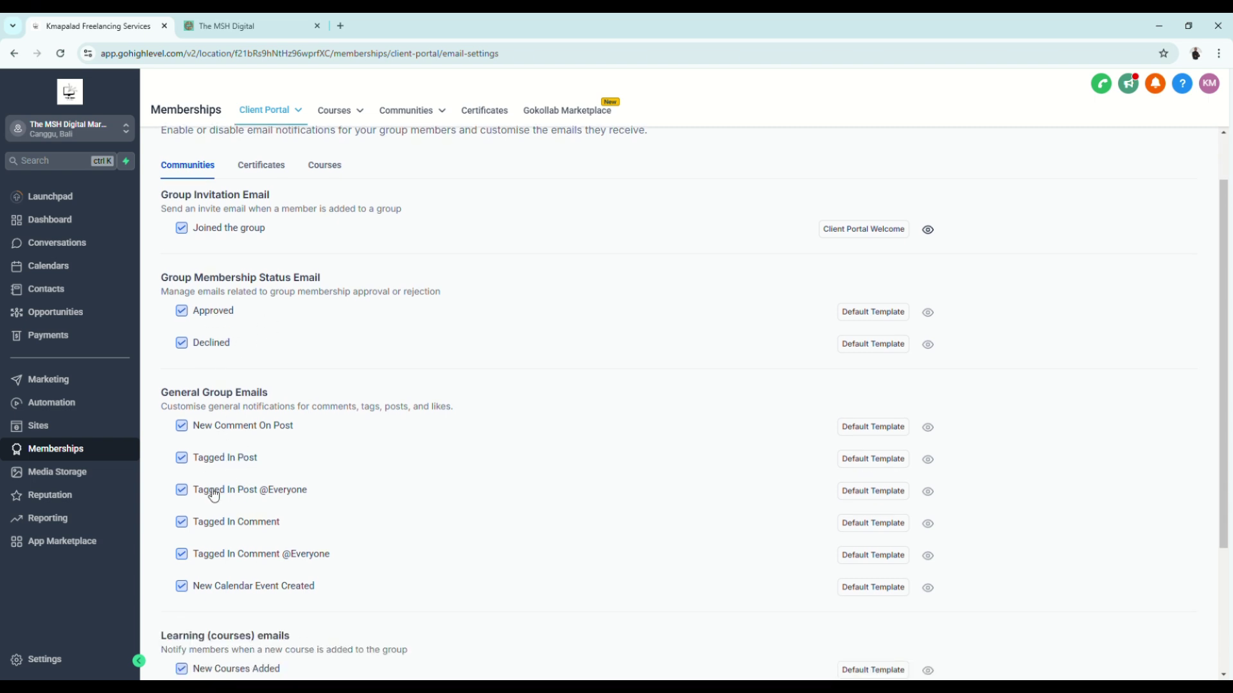
scroll(216, 499, down, 2)
scroll(215, 498, up, 3)
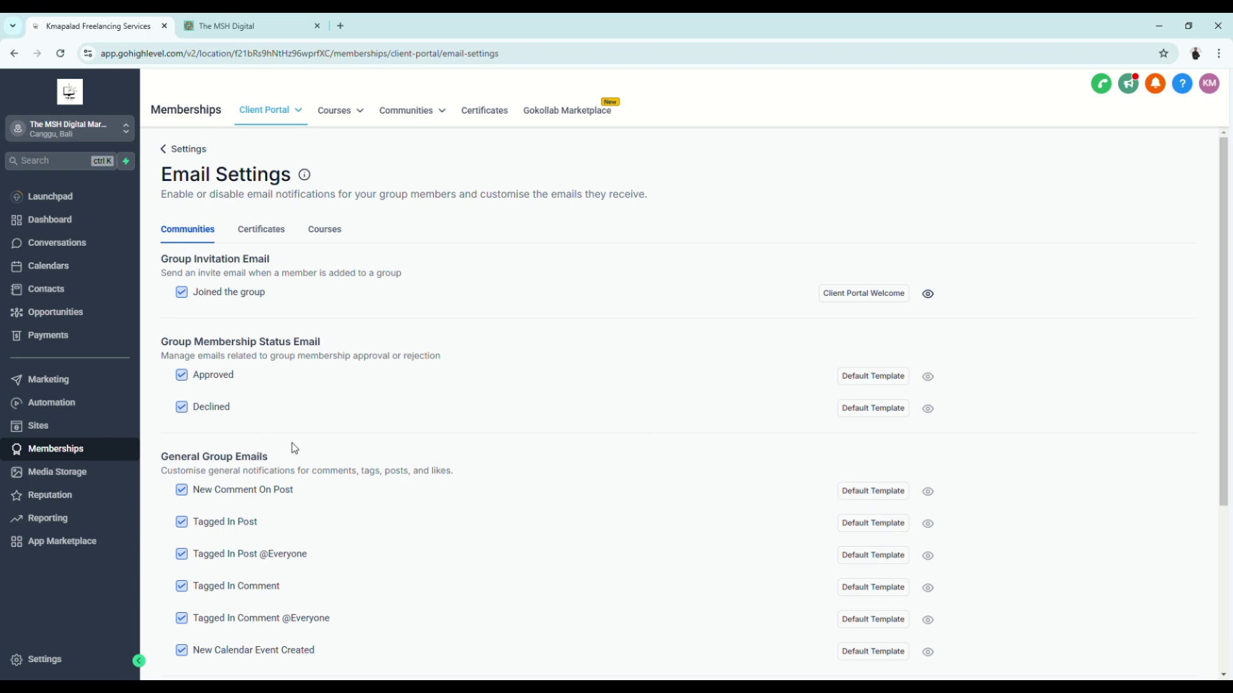
click(261, 231)
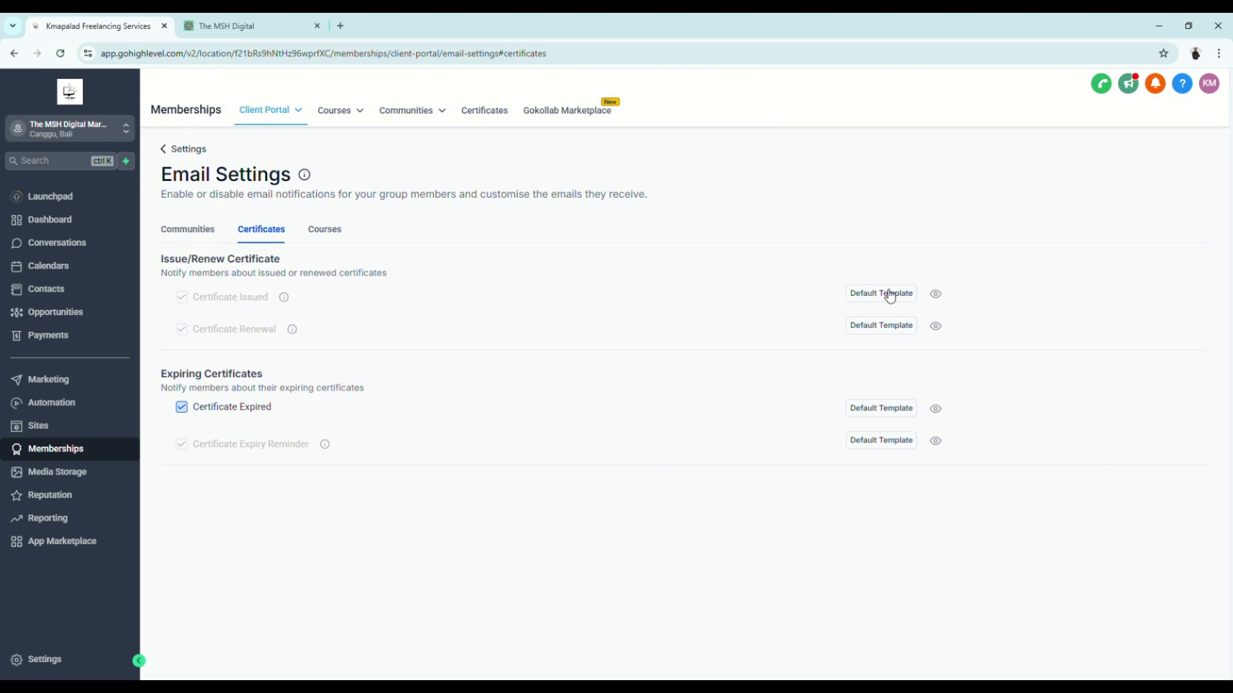
click(316, 230)
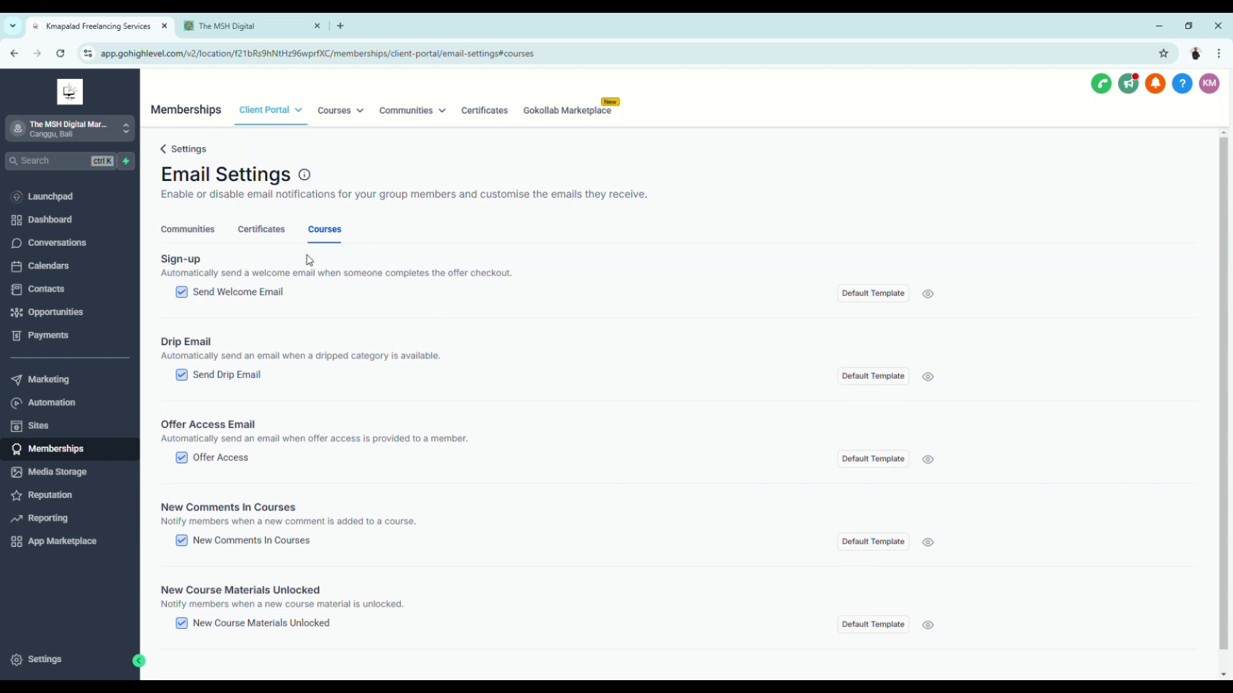
mouse_move(334, 115)
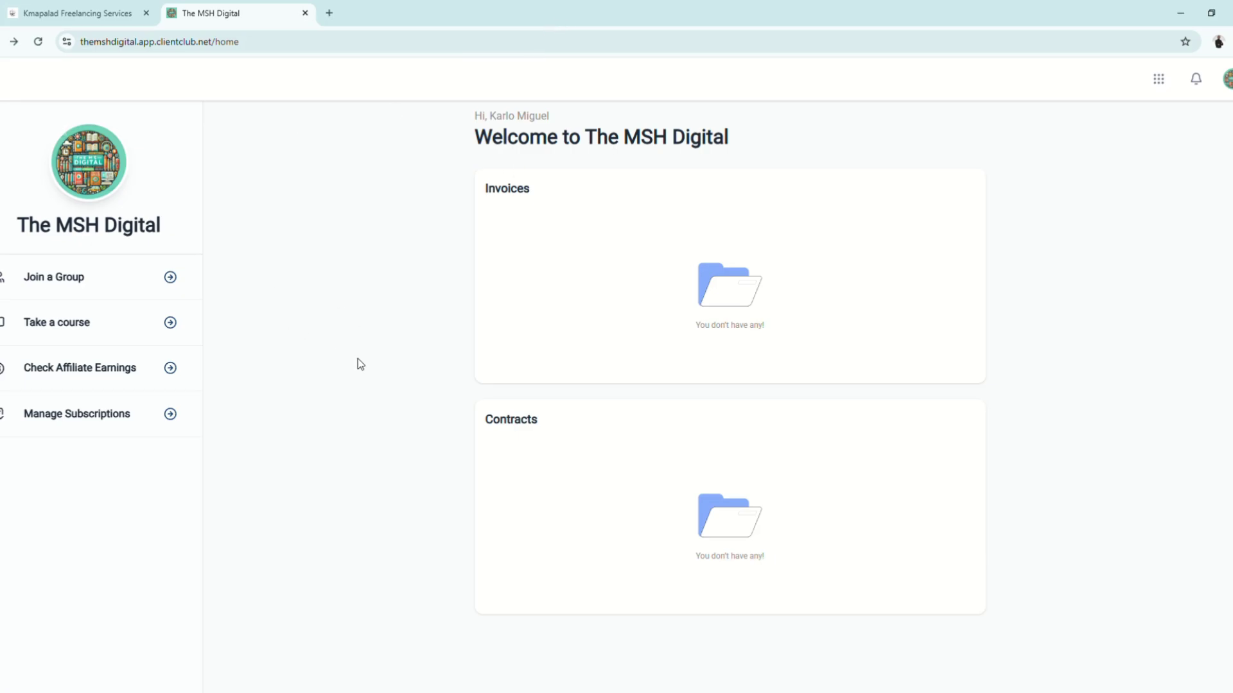
Open the group page from the client portal home and join The MSH Digital group
click(76, 277)
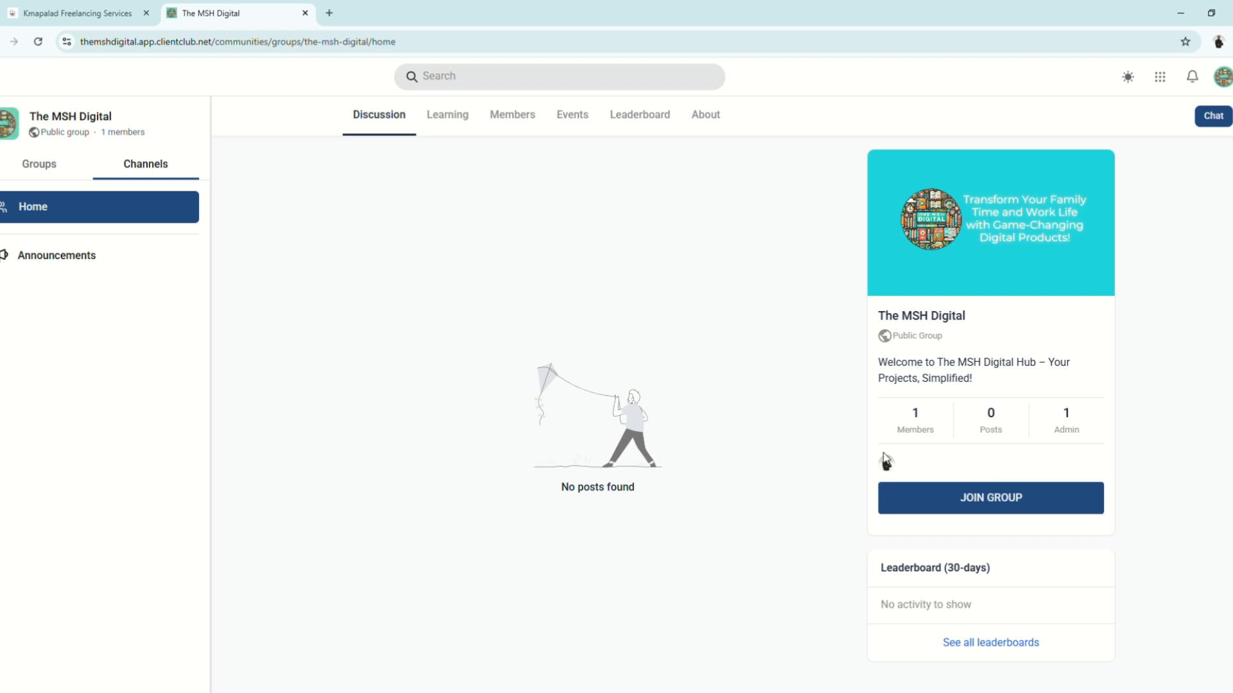
click(982, 508)
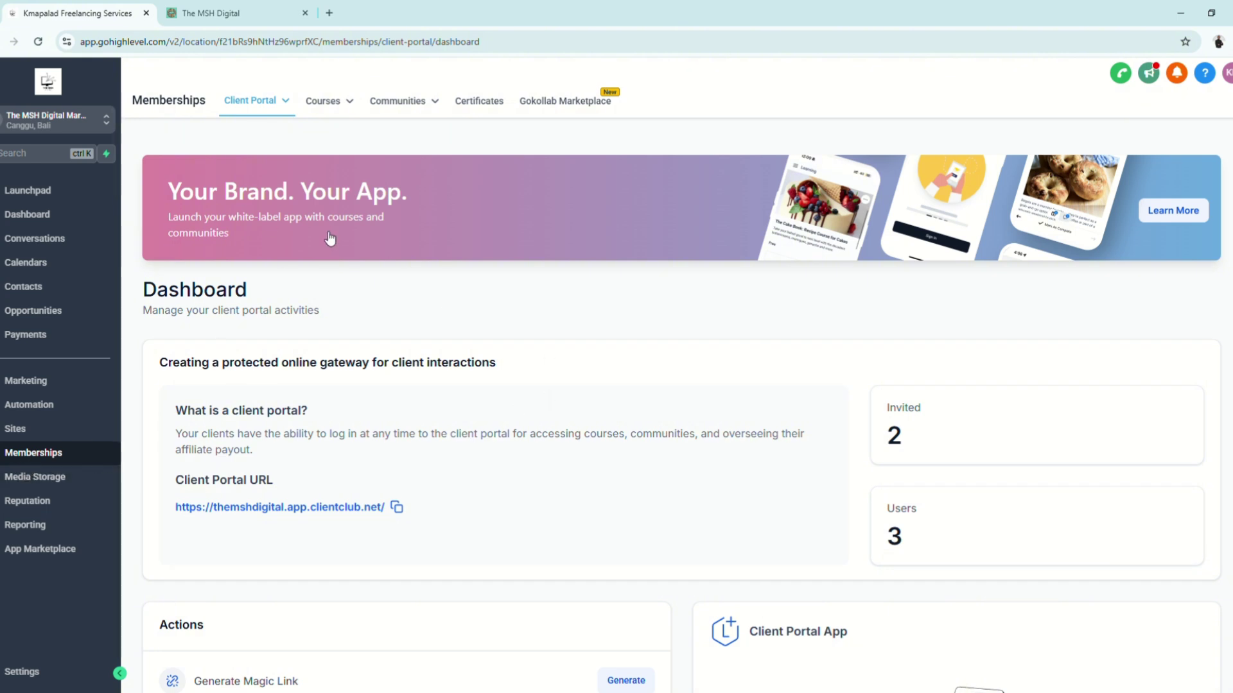
Open the community groups and examine the Create Group form without filling it in
mouse_move(432, 102)
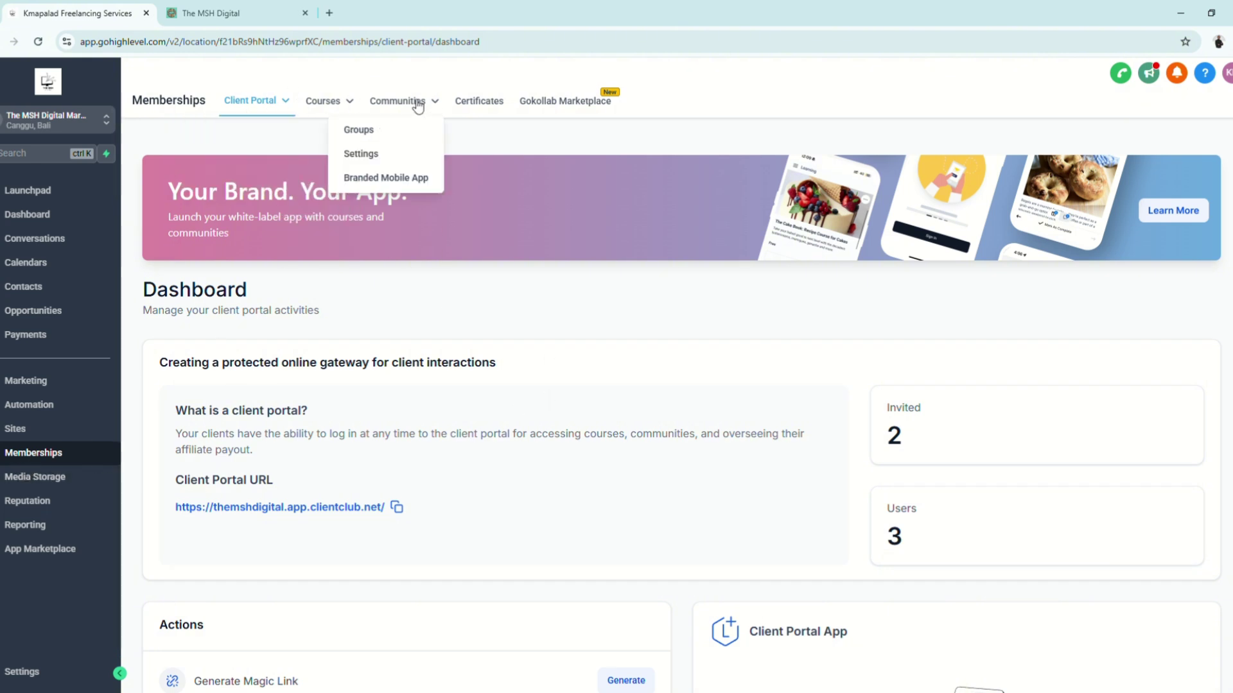
click(364, 131)
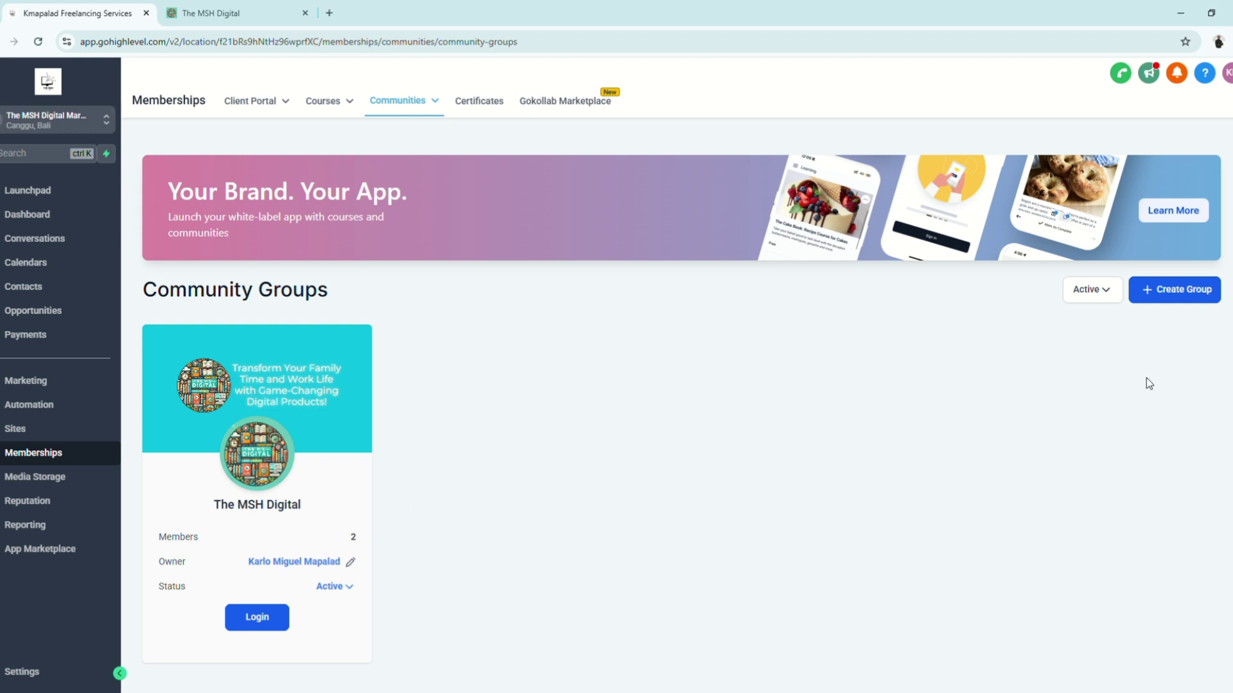
click(1185, 297)
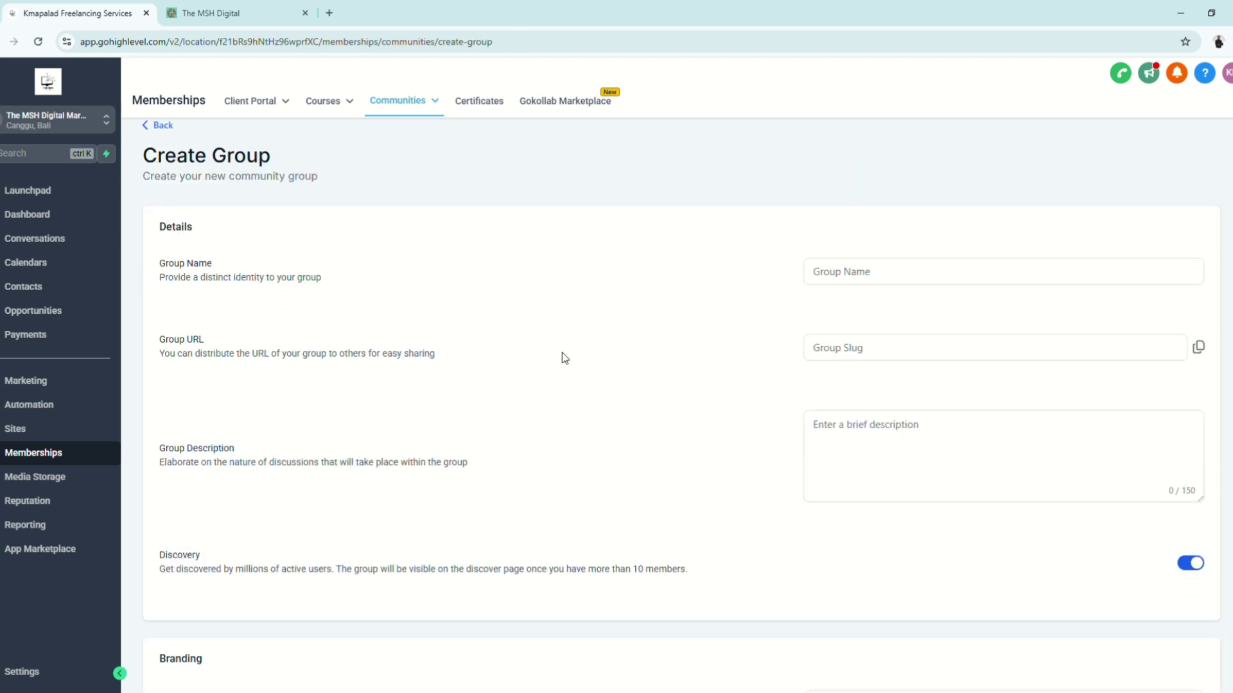
scroll(563, 355, down, 8)
scroll(562, 355, up, 8)
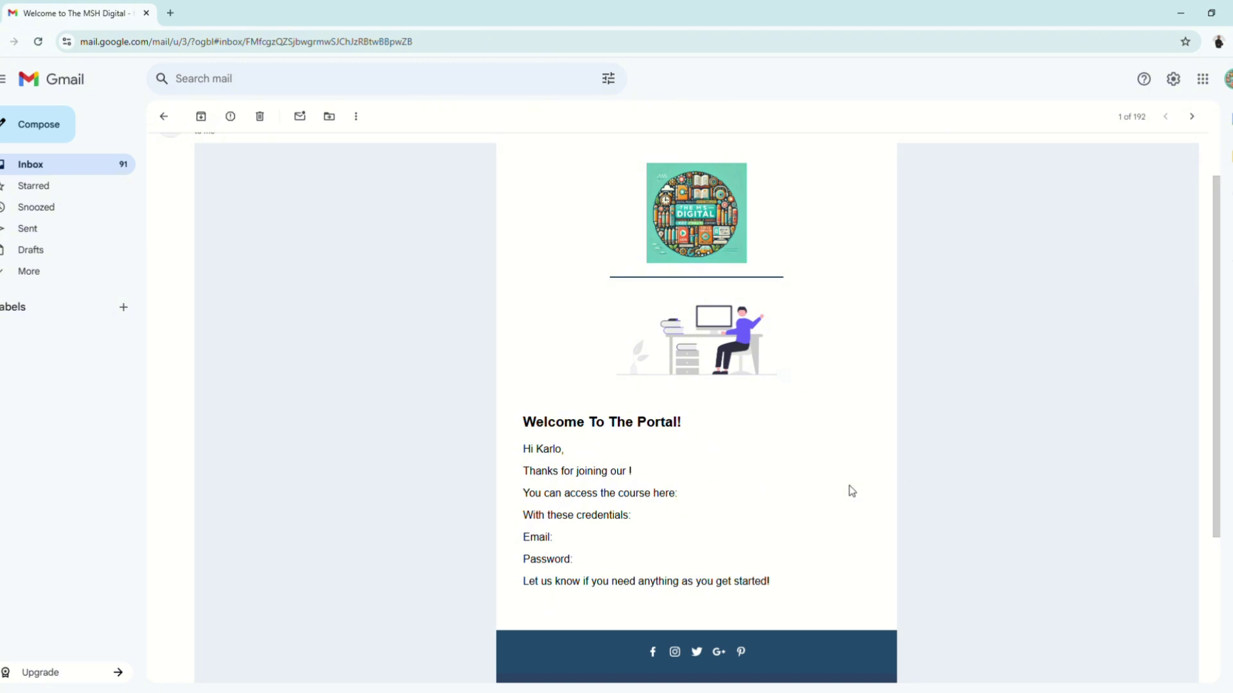
Examine the received Welcome To The Portal email in Gmail from its logo to its footer
scroll(851, 491, up, 1)
scroll(852, 491, down, 2)
scroll(852, 492, down, 2)
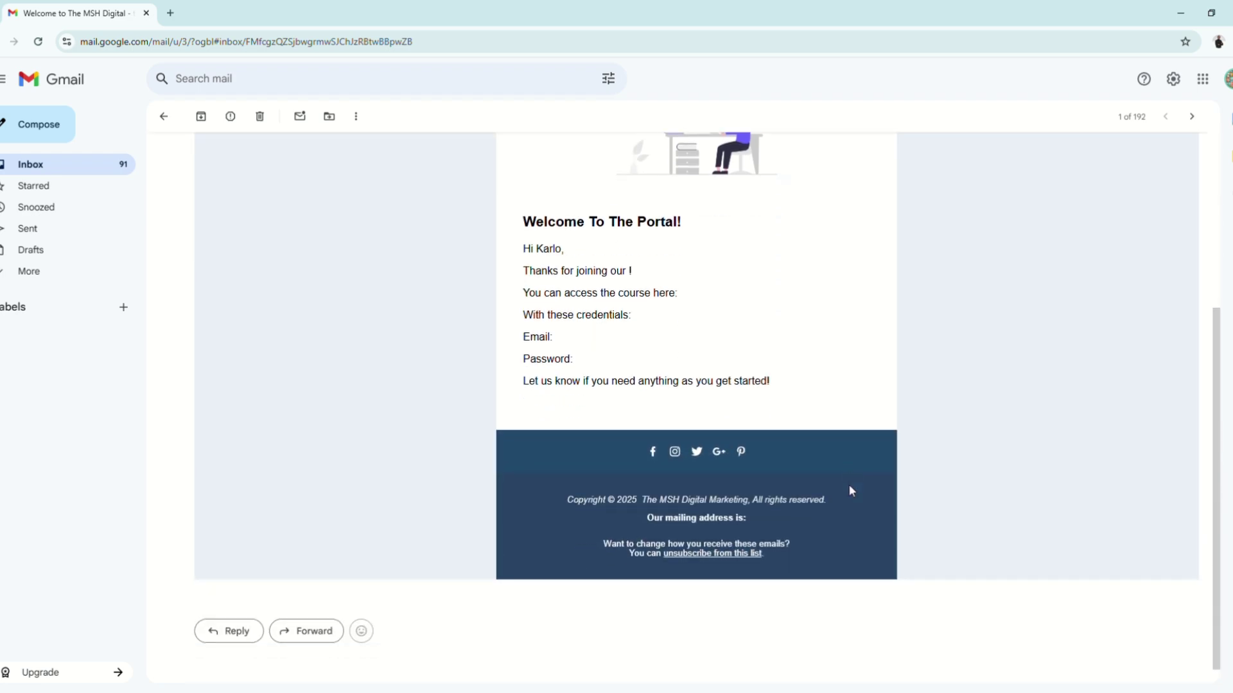
scroll(852, 492, up, 2)
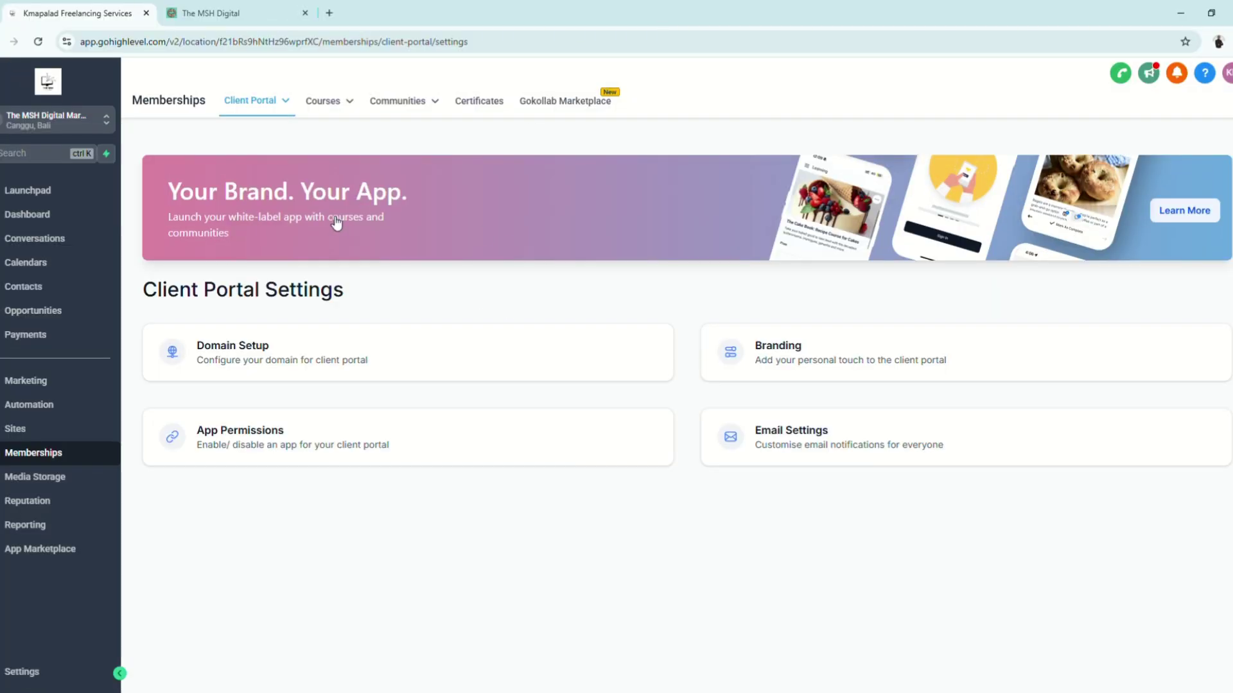
Open the client portal's Branded Mobile App page and review its description and benefits
click(265, 102)
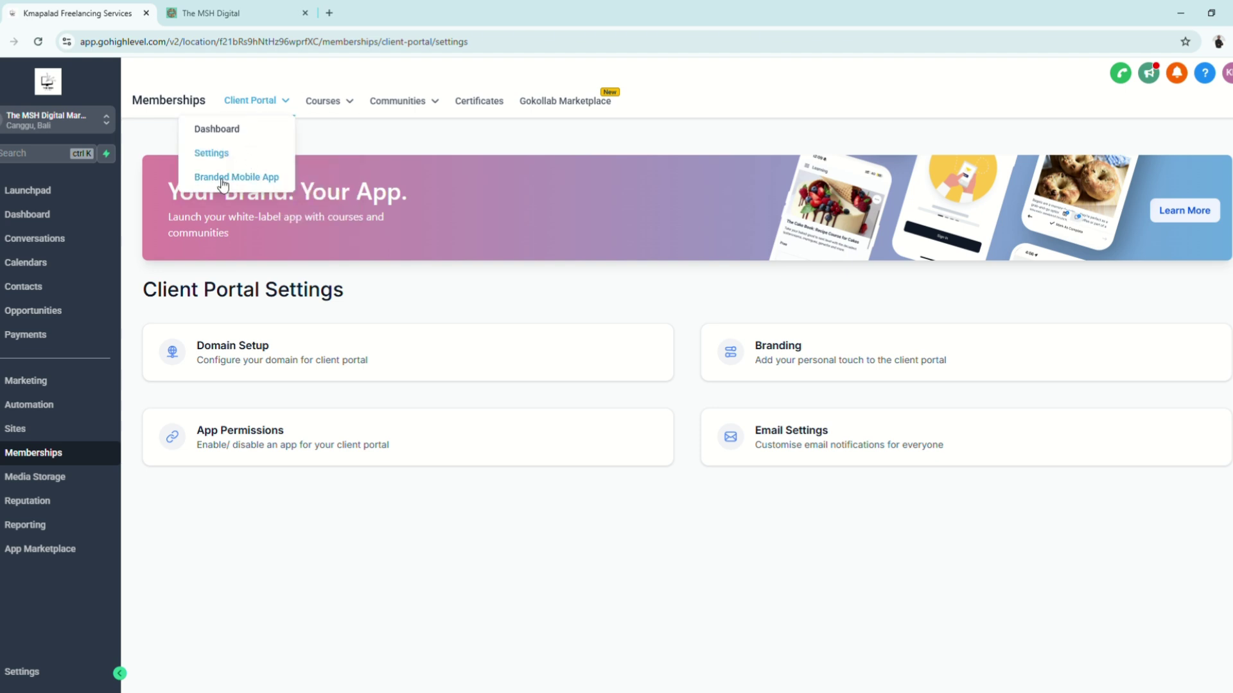
click(222, 185)
scroll(455, 421, down, 2)
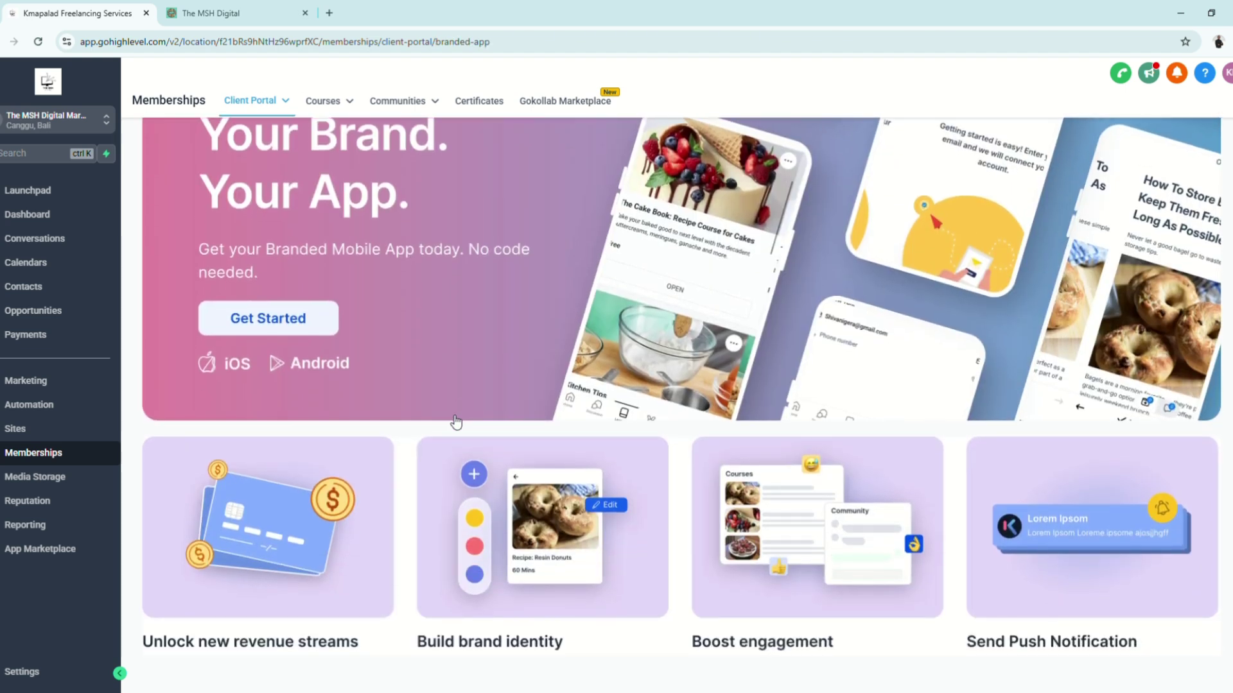
scroll(456, 422, up, 2)
drag(169, 172, 305, 178)
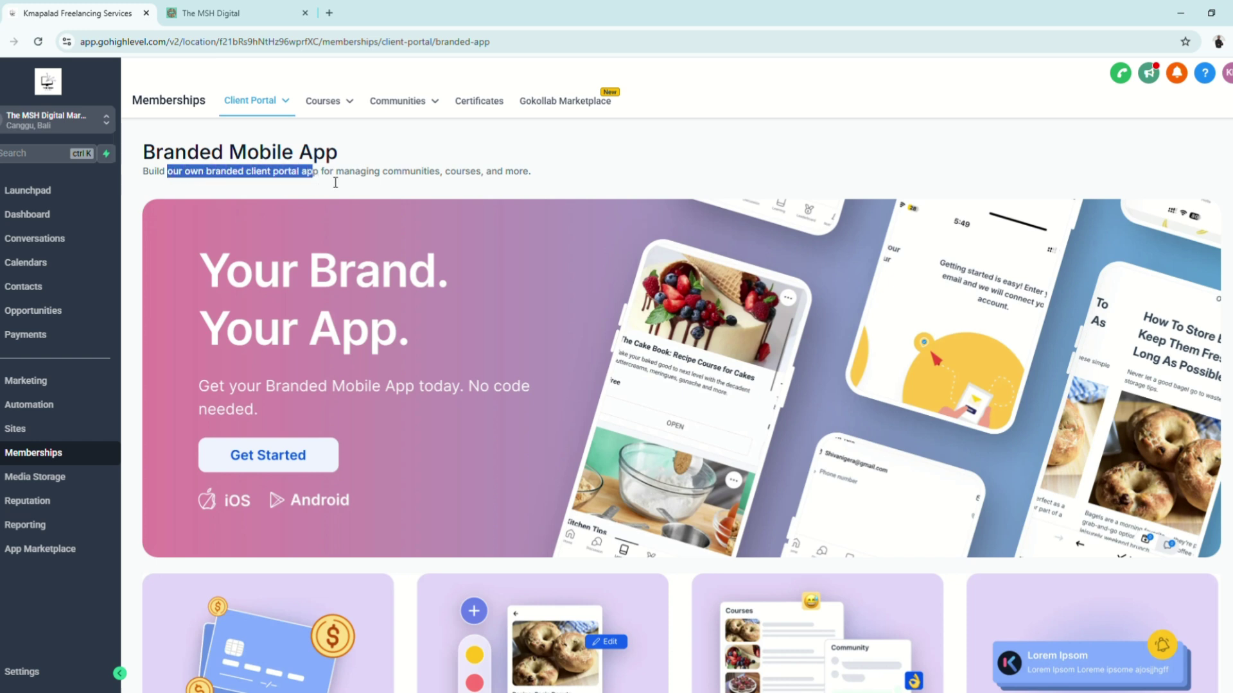
click(335, 182)
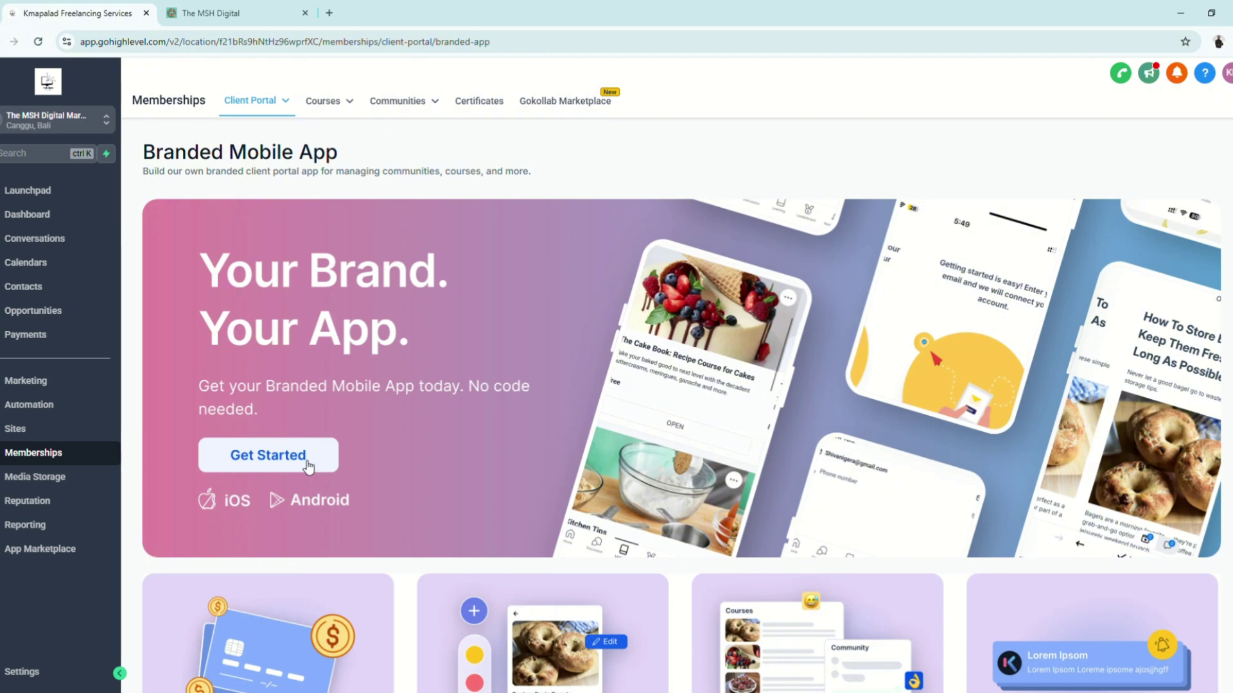
View the Branded Mobile App subscription offer and payment form, and cancel without subscribing
click(308, 465)
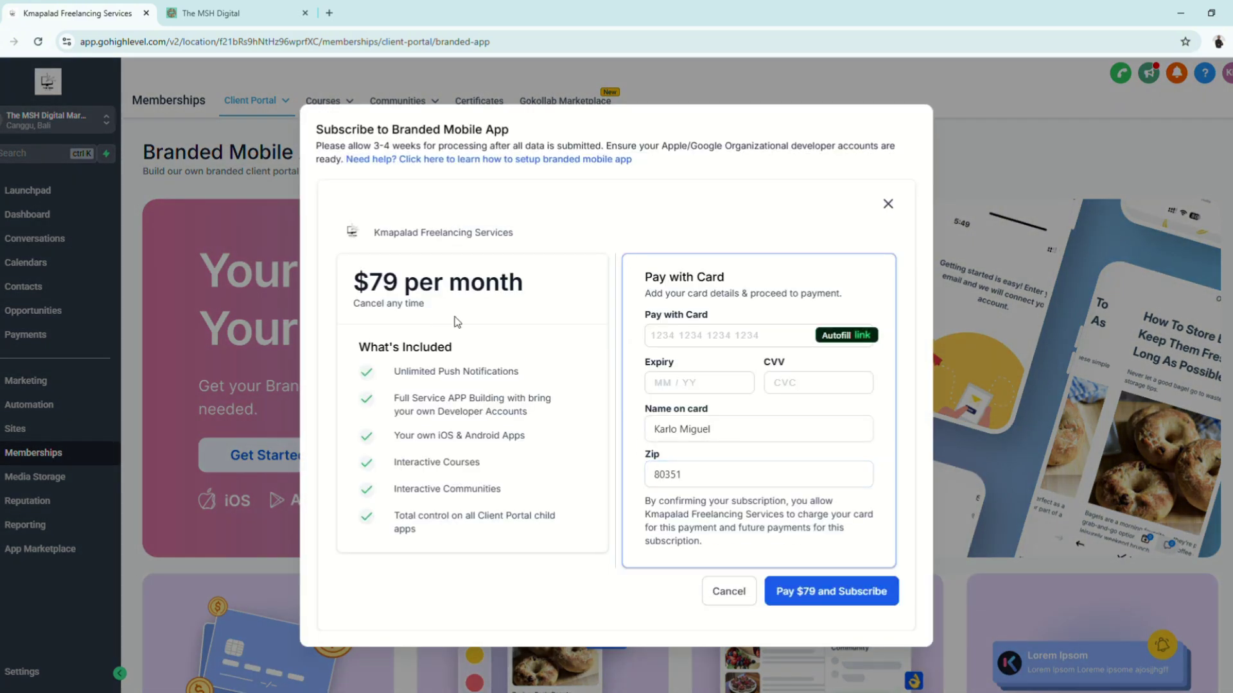
click(729, 592)
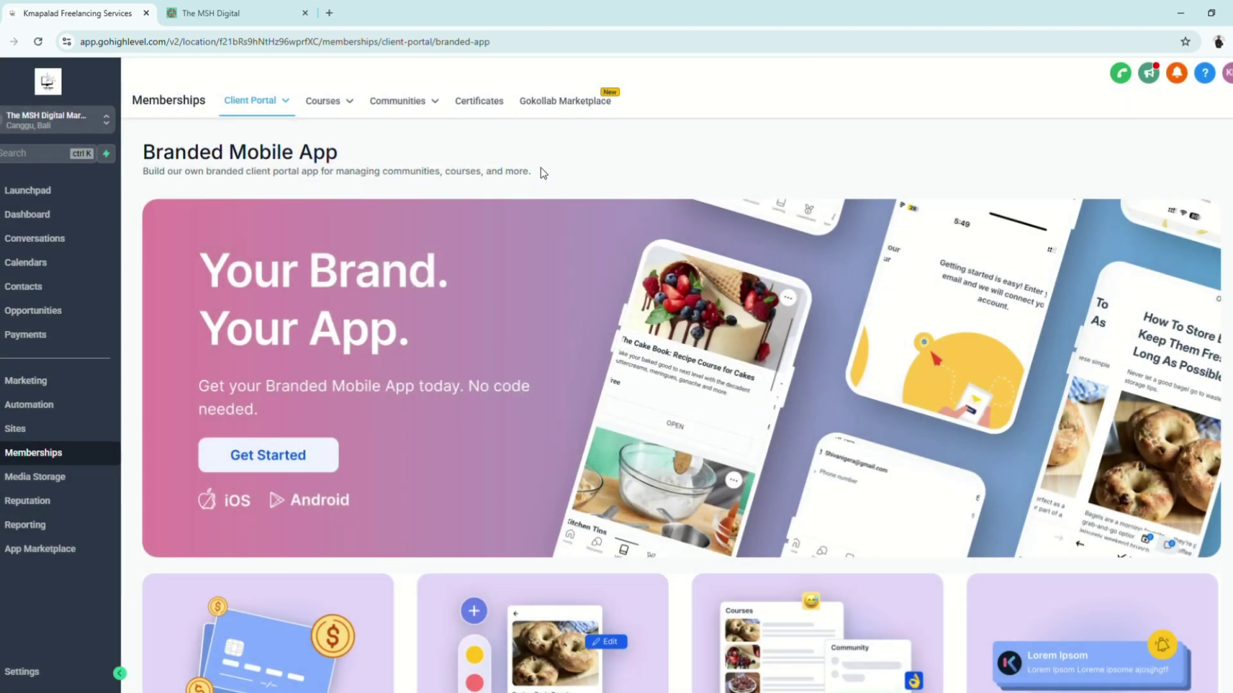
drag(541, 167, 142, 153)
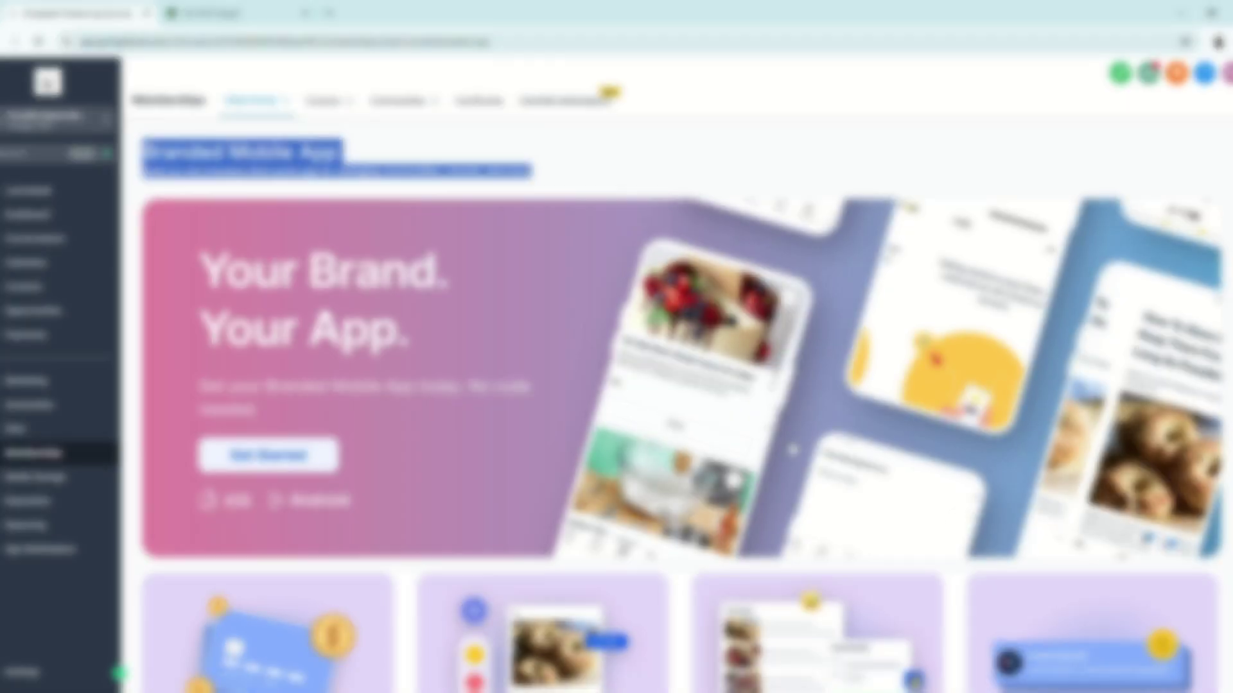